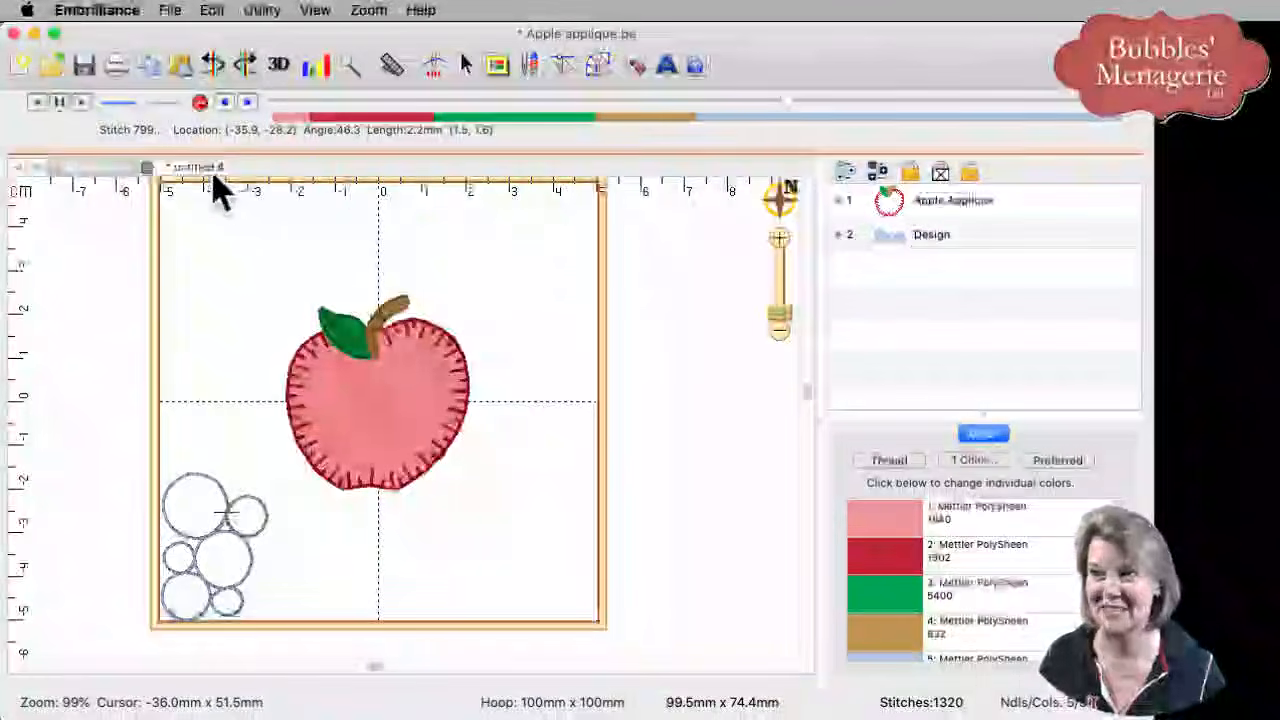
- Switch to the untitled 4 design with only the apple and pick the Draw circle tool
{"action": "left_click", "coordinate": [216, 187]}
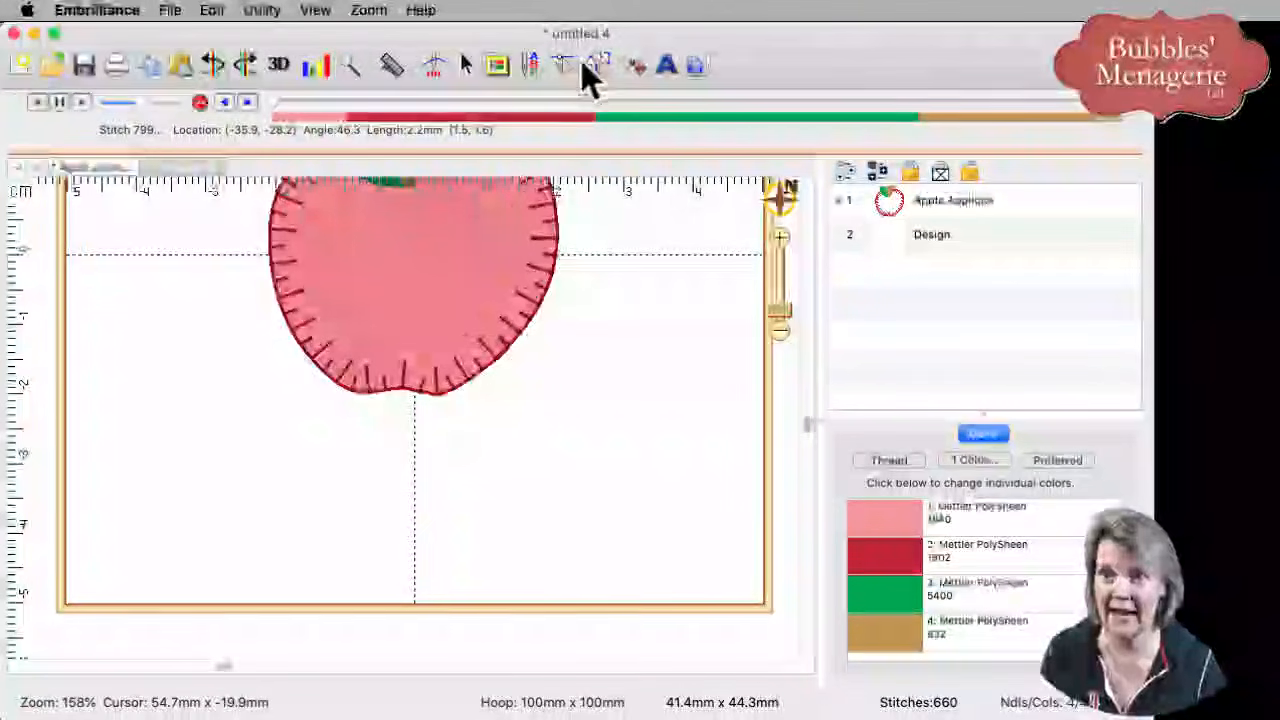
{"action": "left_click", "coordinate": [588, 62]}
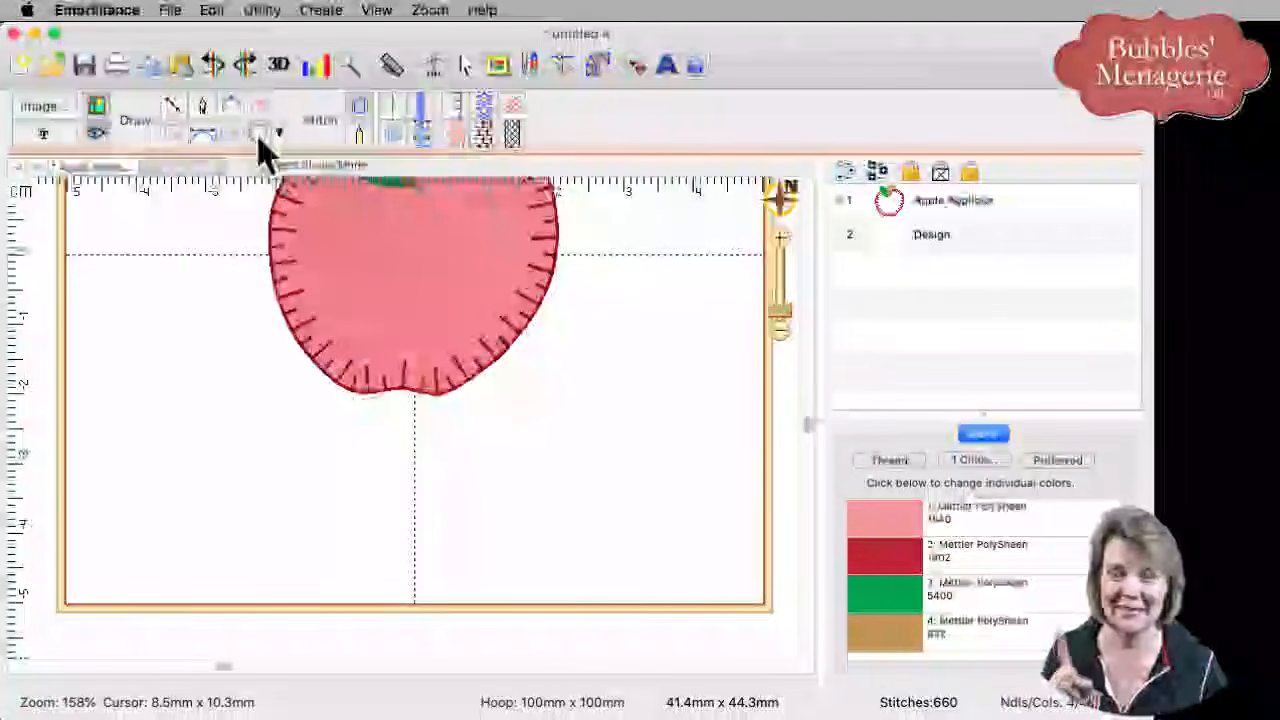
{"action": "left_click", "coordinate": [258, 137]}
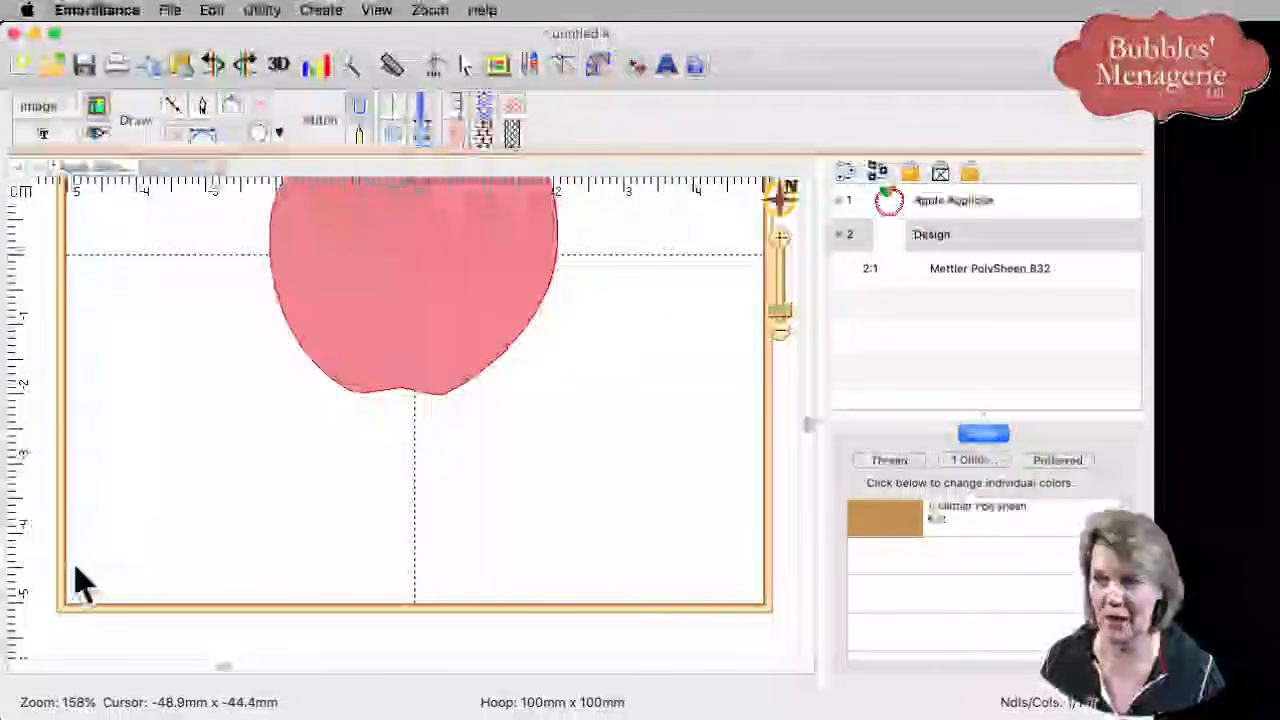
- Draw a small circle in the hoop's lower-left corner and a larger circle just above it
{"action": "left_click_drag", "start_coordinate": [74, 552], "coordinate": [126, 614]}
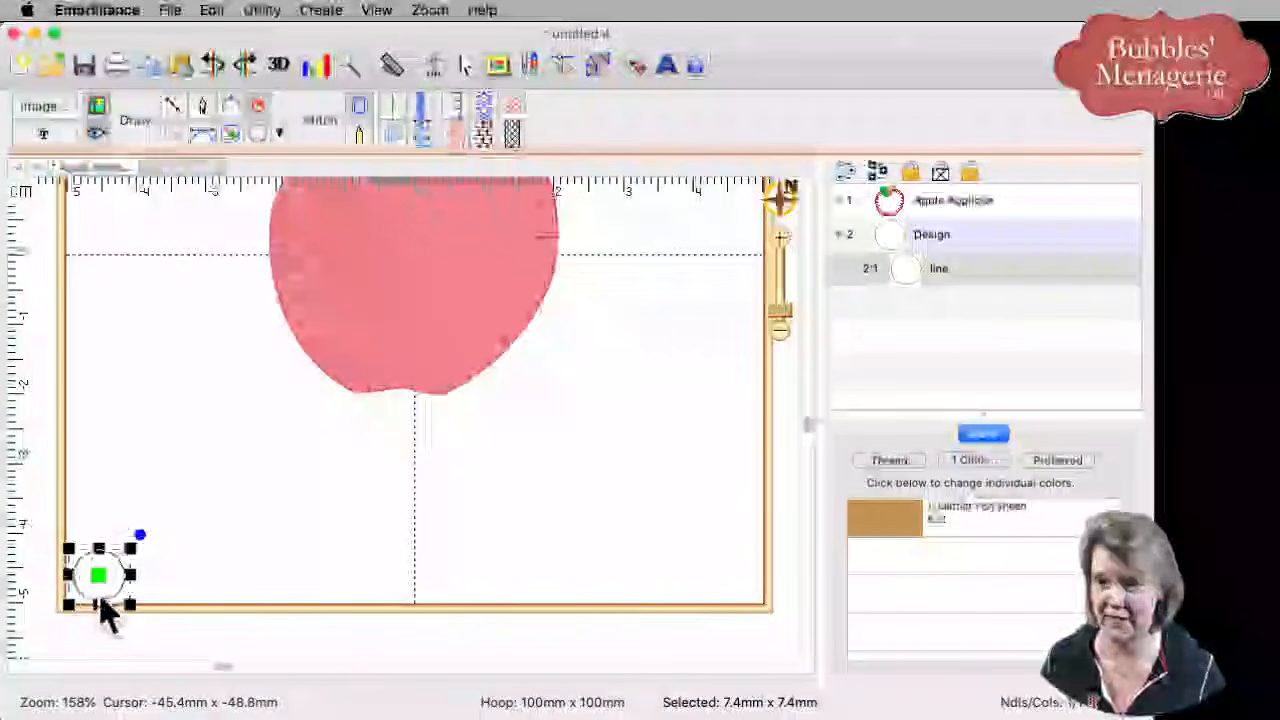
{"action": "left_click", "coordinate": [105, 585]}
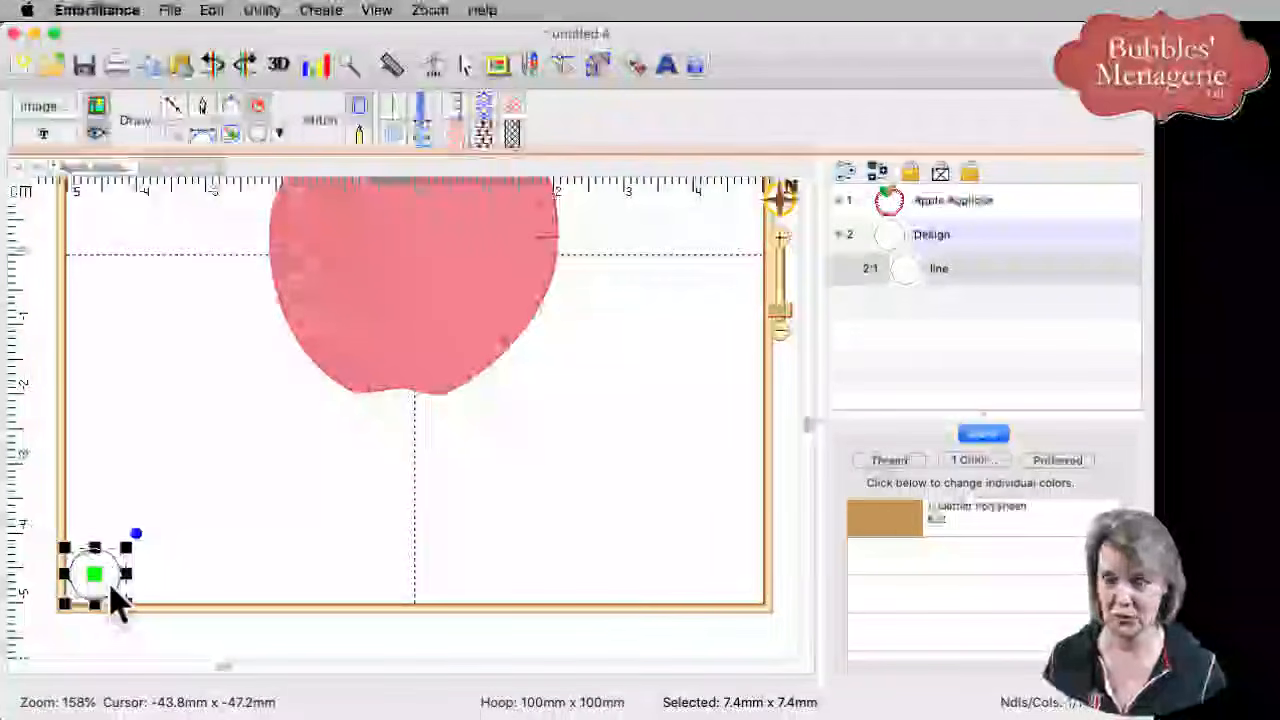
{"action": "left_click", "coordinate": [257, 130]}
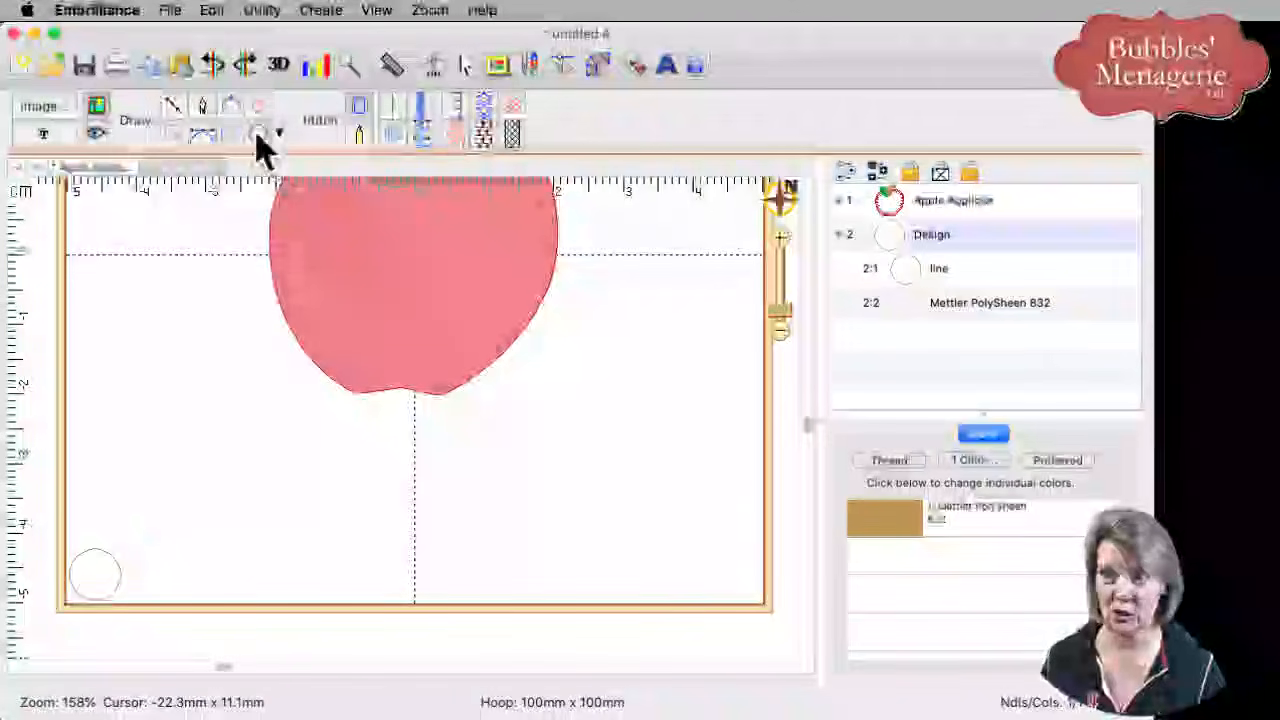
{"action": "left_click_drag", "start_coordinate": [100, 495], "coordinate": [183, 563]}
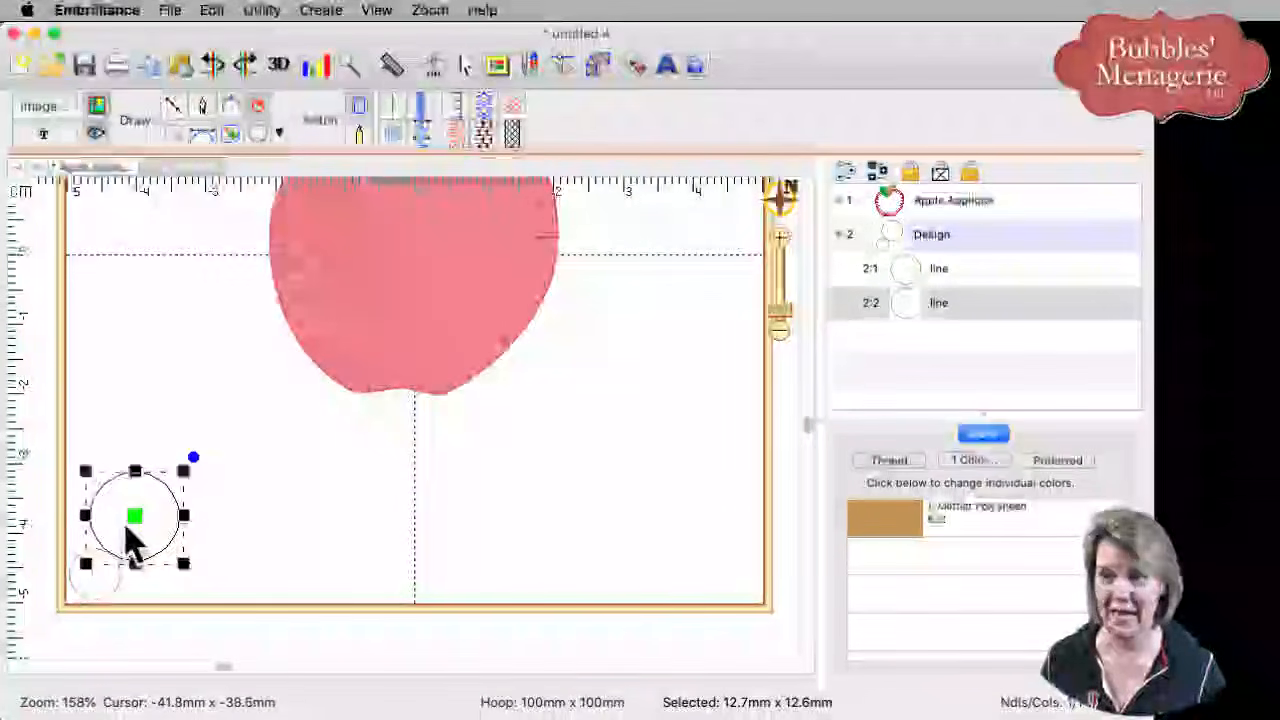
{"action": "mouse_move", "coordinate": [124, 515]}
{"action": "left_mouse_down"}
{"action": "mouse_move", "coordinate": [107, 508]}
{"action": "mouse_move", "coordinate": [137, 525]}
{"action": "mouse_move", "coordinate": [124, 520]}
{"action": "left_mouse_up"}
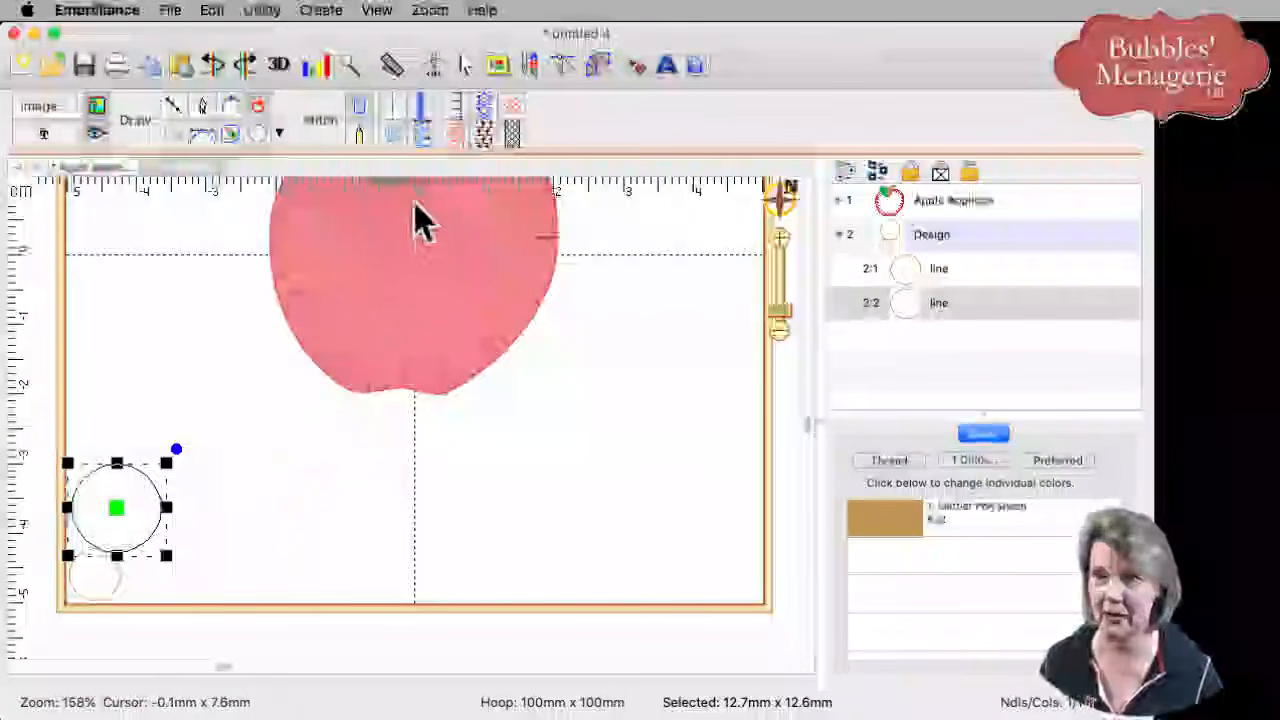
- Stack two more circles up the left side, enlarging the upper one to about 15mm
{"action": "left_click", "coordinate": [250, 140]}
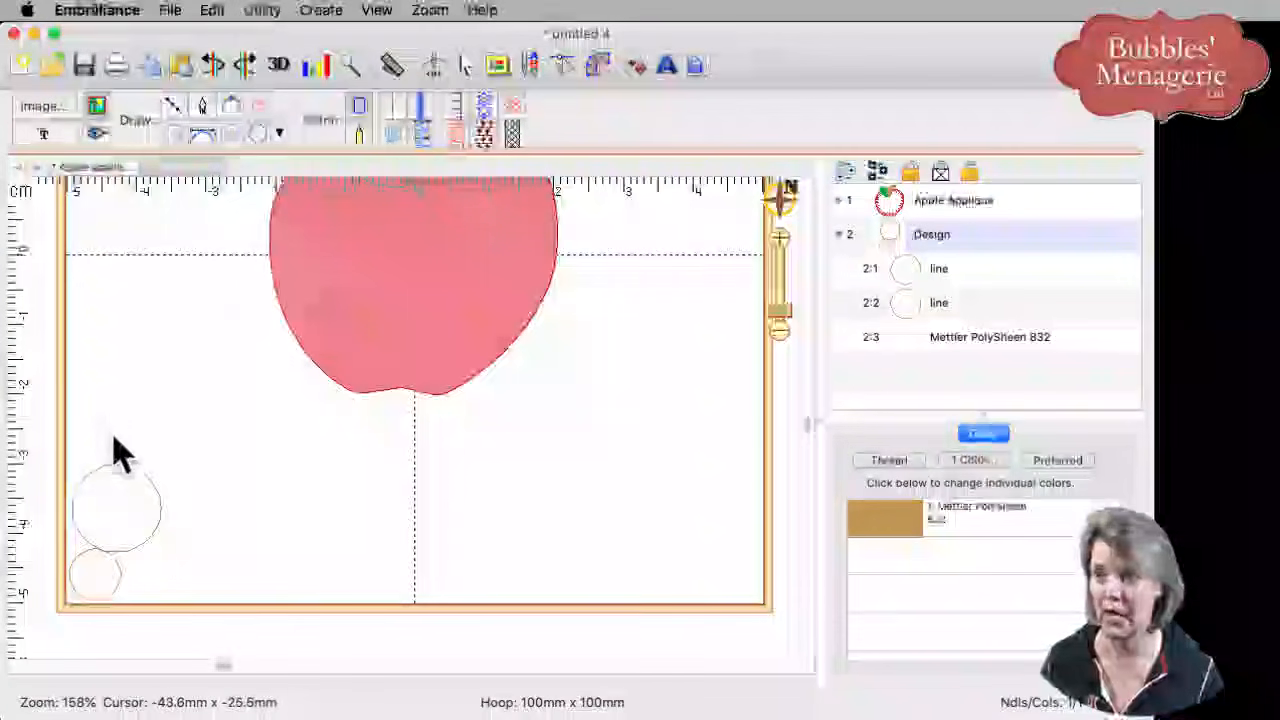
{"action": "left_click", "coordinate": [137, 423]}
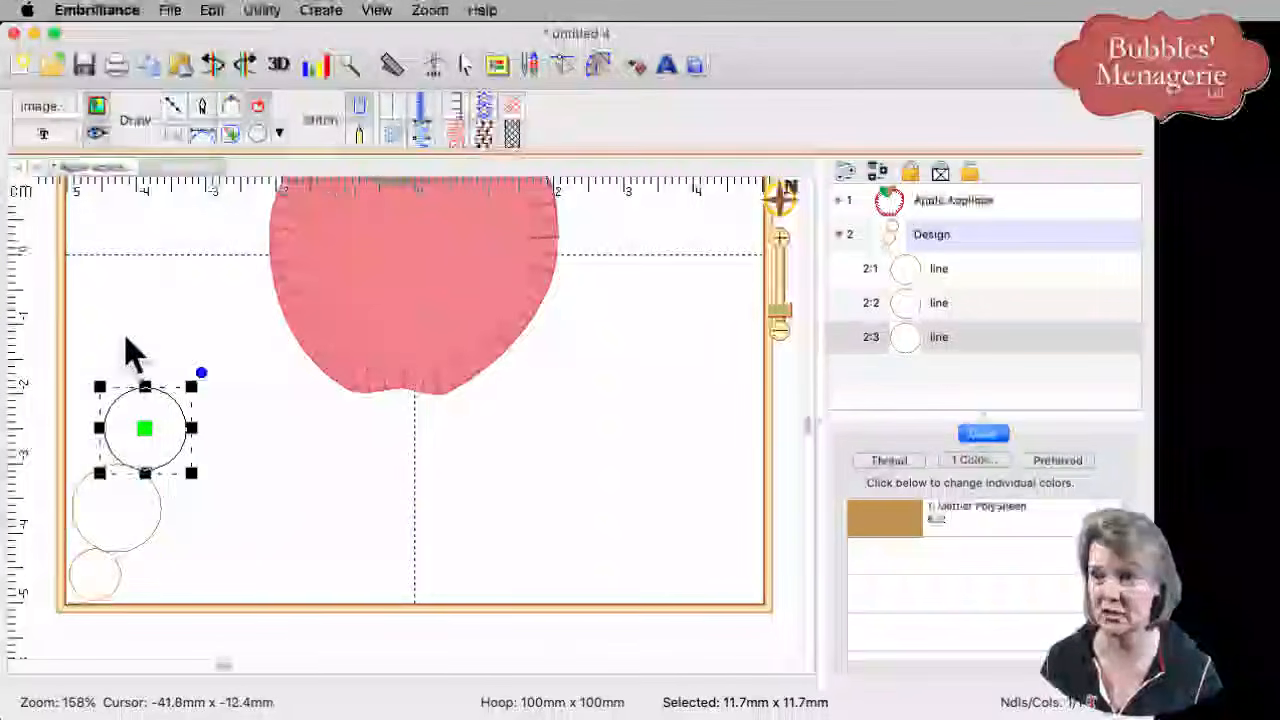
{"action": "left_click", "coordinate": [258, 140]}
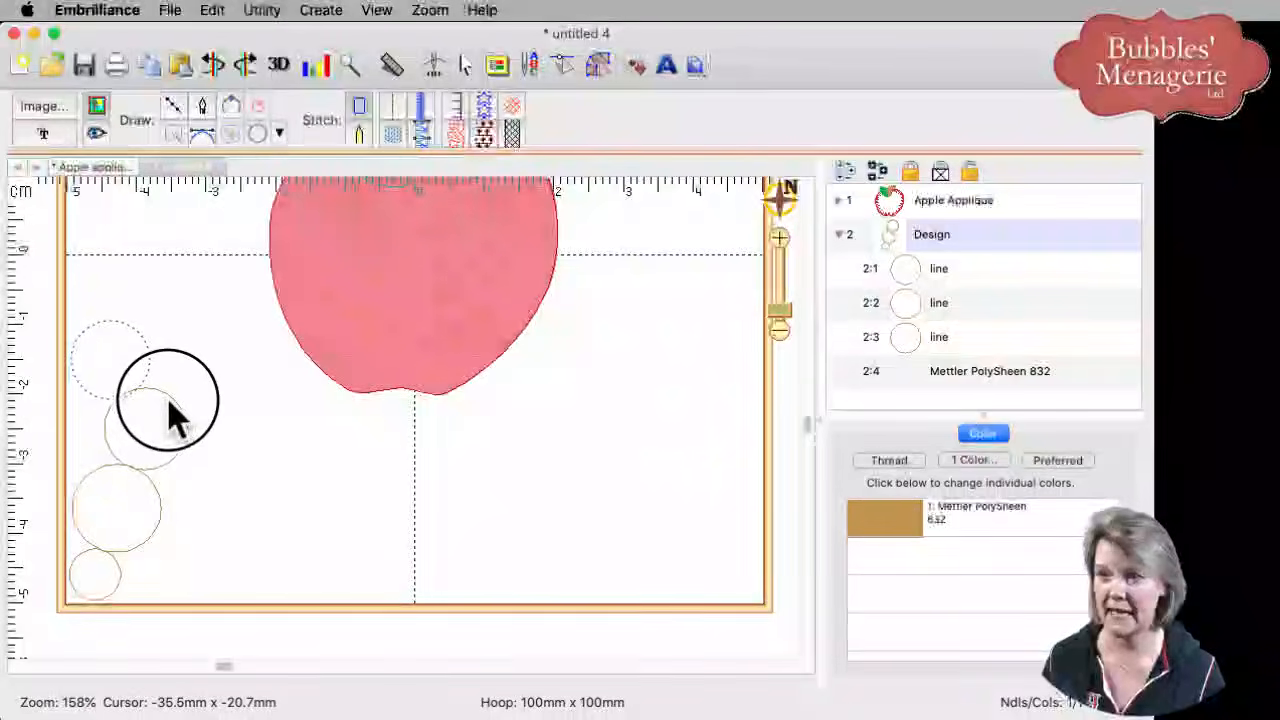
{"action": "left_click", "coordinate": [108, 358]}
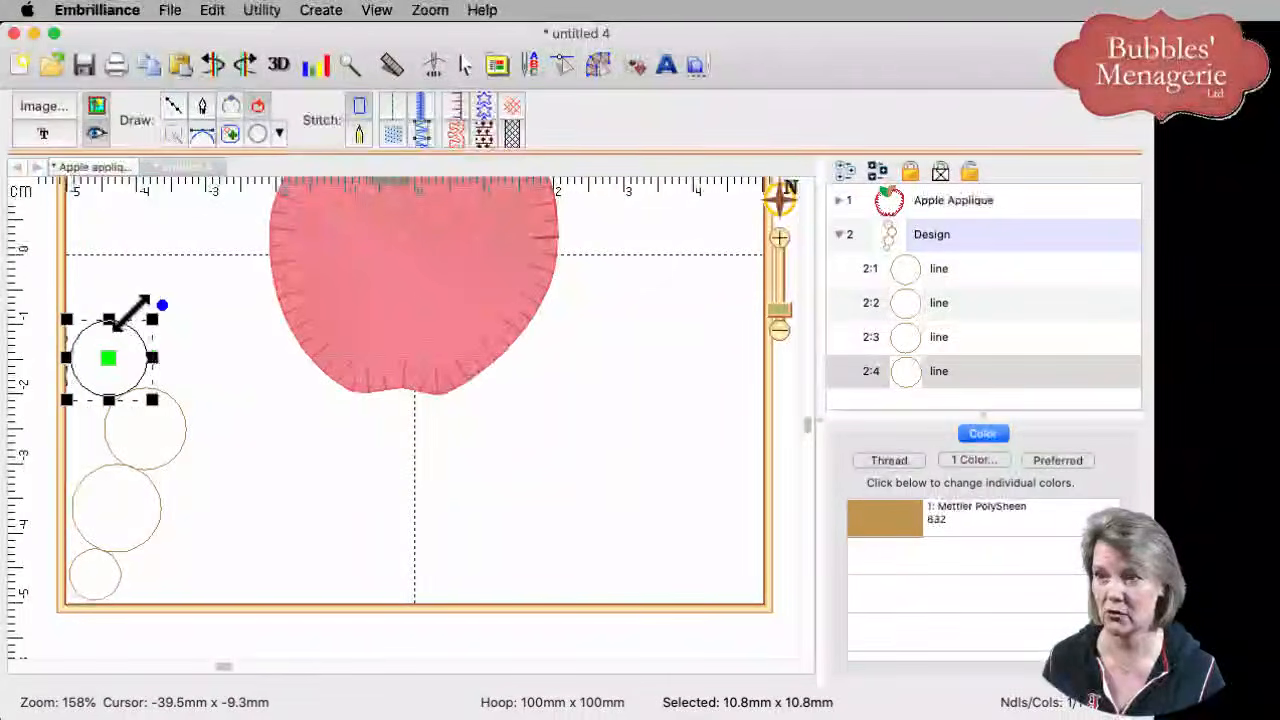
{"action": "left_click_drag", "start_coordinate": [152, 318], "coordinate": [183, 286]}
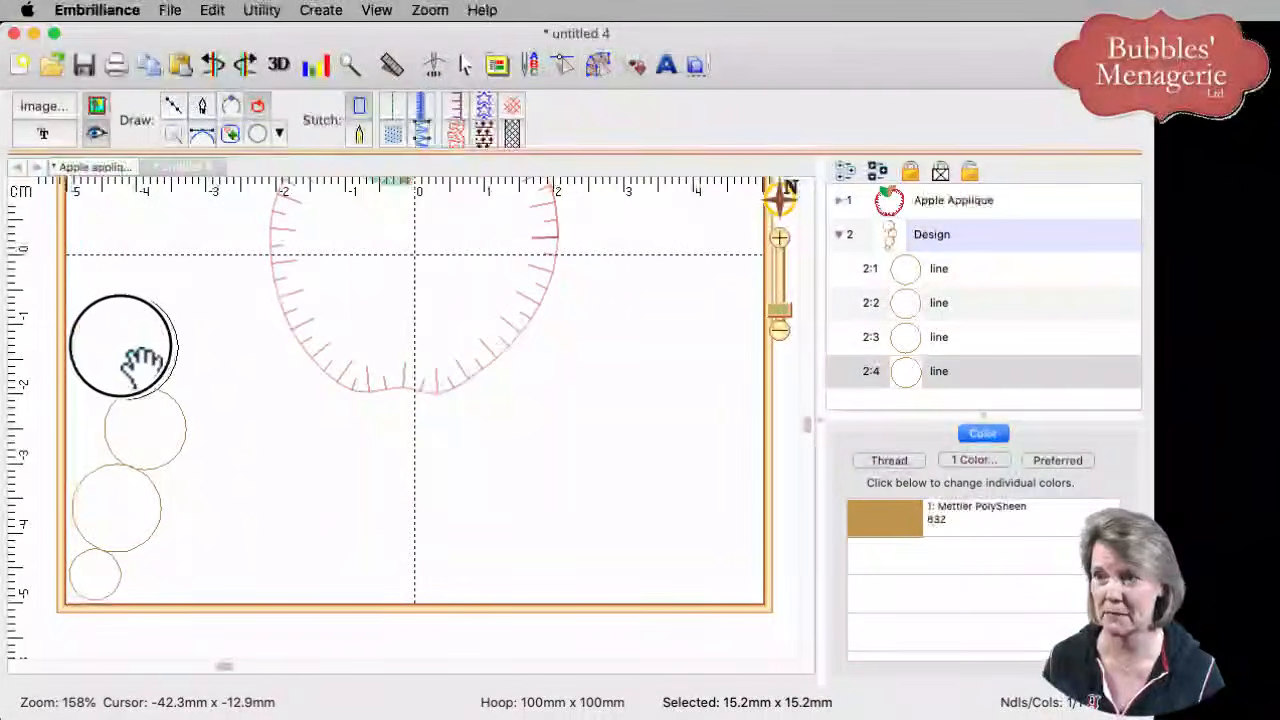
{"action": "left_click_drag", "start_coordinate": [140, 352], "coordinate": [135, 353]}
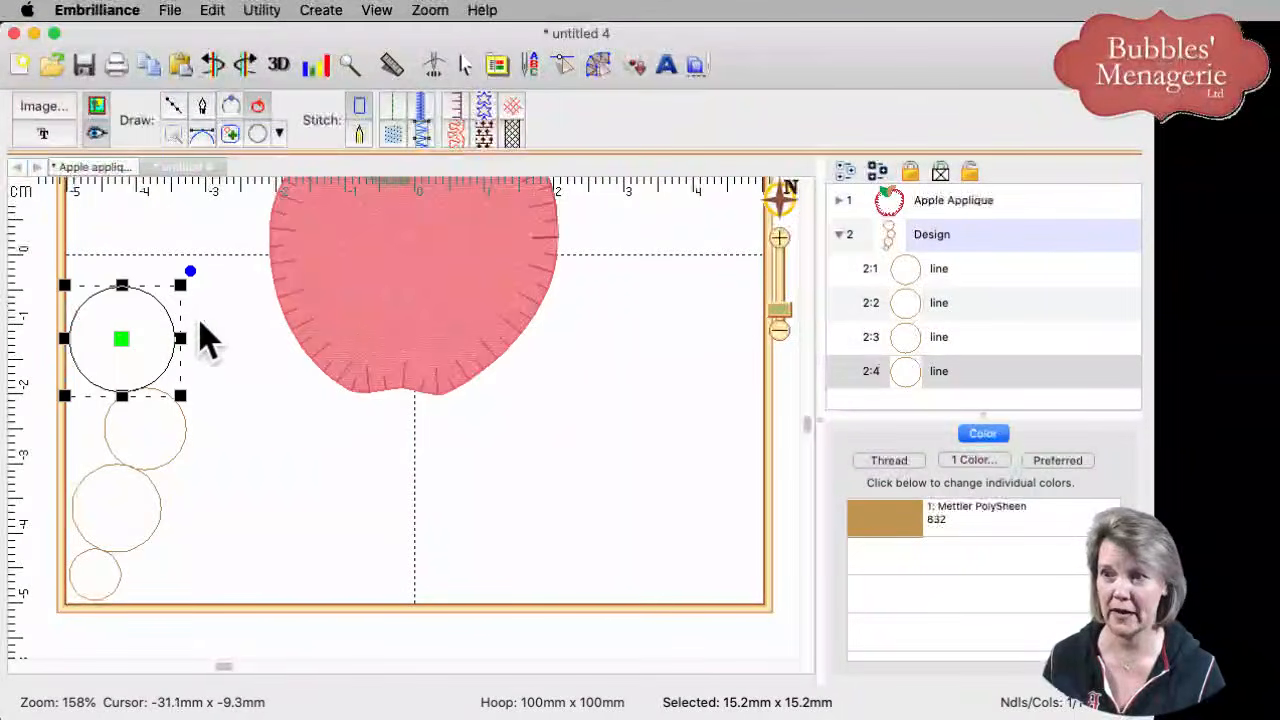
- Add a smaller circle and a tiny circle beside the apple's upper left
{"action": "left_click", "coordinate": [254, 134]}
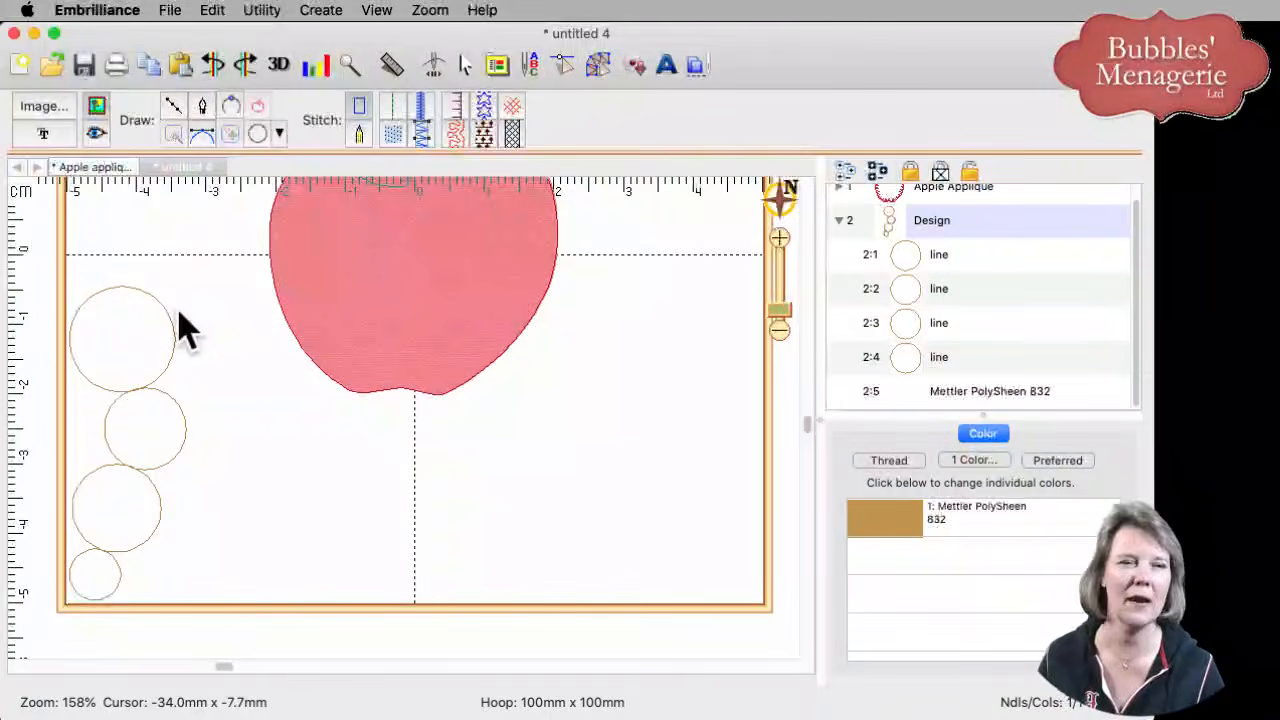
{"action": "left_click_drag", "start_coordinate": [176, 286], "coordinate": [229, 322]}
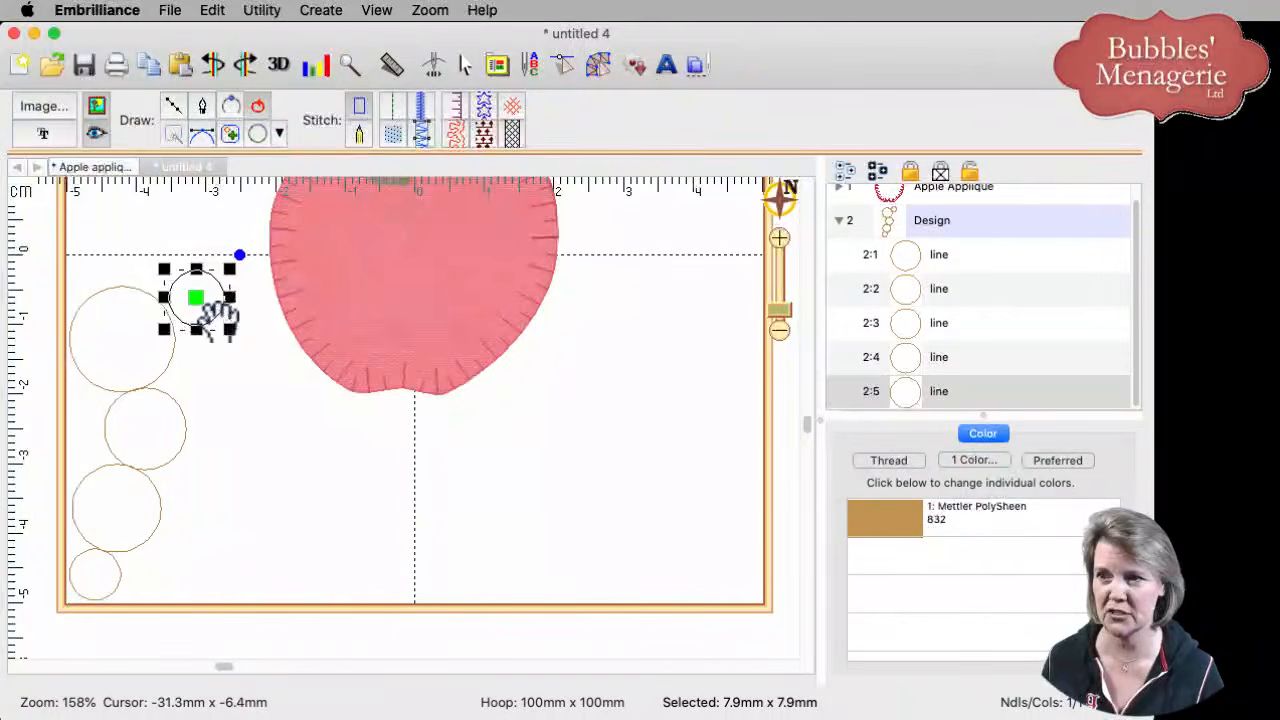
{"action": "left_click", "coordinate": [190, 297]}
{"action": "left_click", "coordinate": [258, 138]}
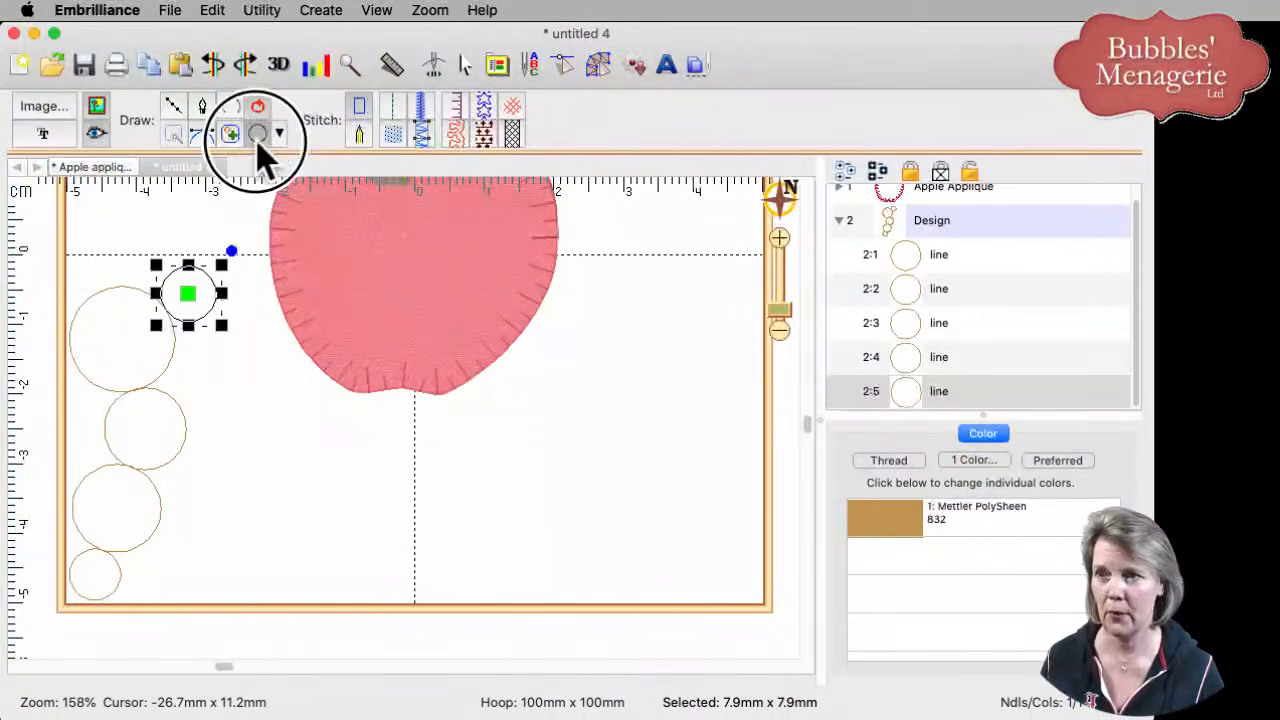
{"action": "left_click_drag", "start_coordinate": [194, 343], "coordinate": [220, 366]}
{"action": "left_click", "coordinate": [192, 341]}
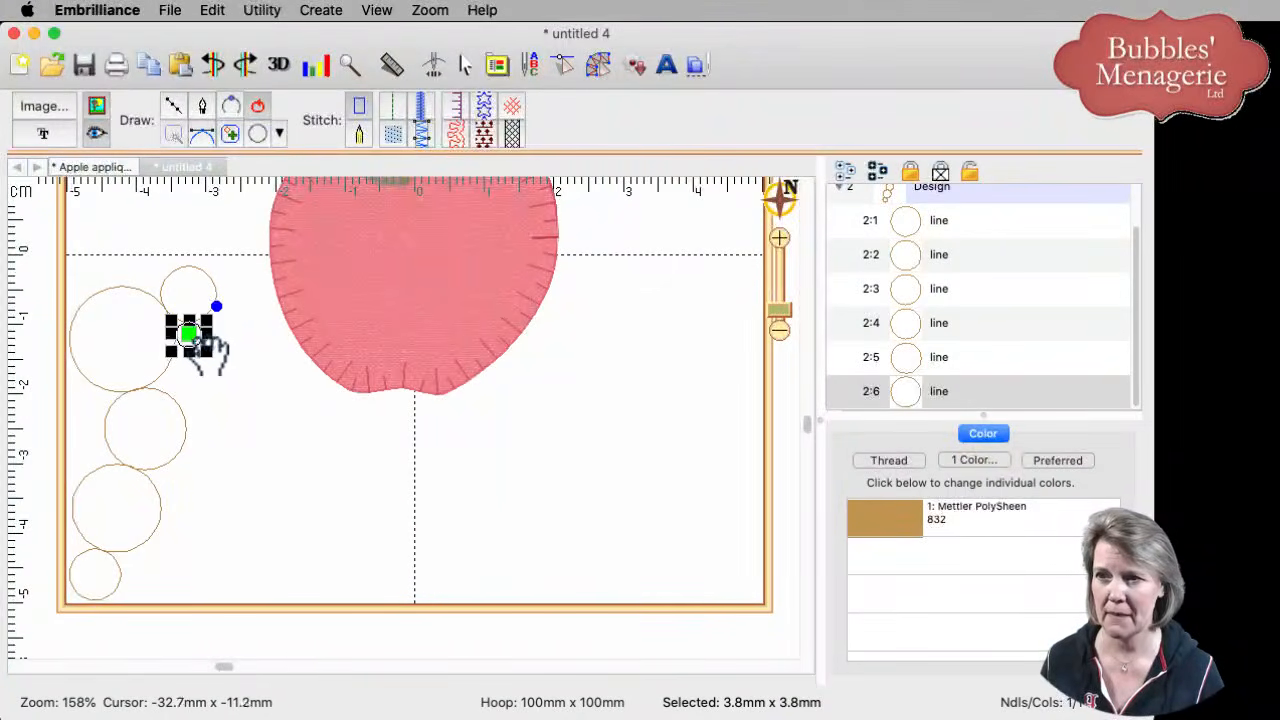
{"action": "left_click_drag", "start_coordinate": [192, 338], "coordinate": [223, 293]}
{"action": "left_click", "coordinate": [261, 136]}
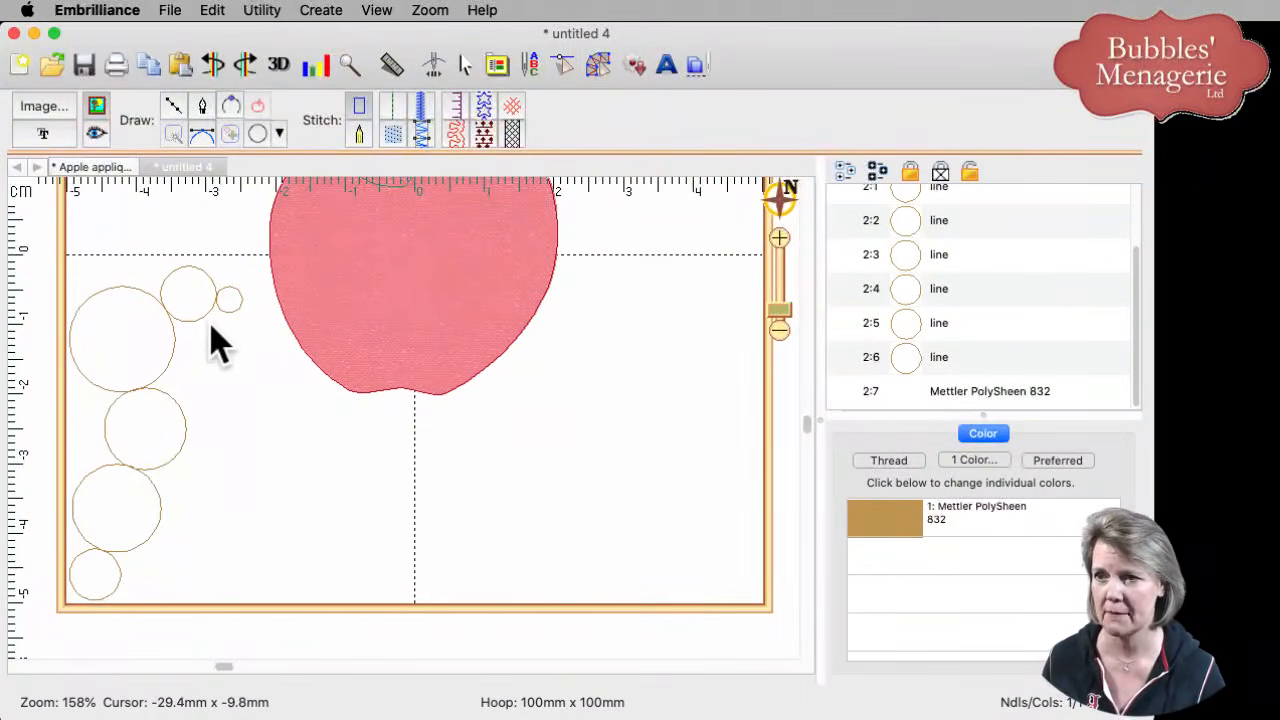
- Add a 15.2mm circle beside the apple and a 12.6mm circle just below the cluster
{"action": "left_click", "coordinate": [251, 368]}
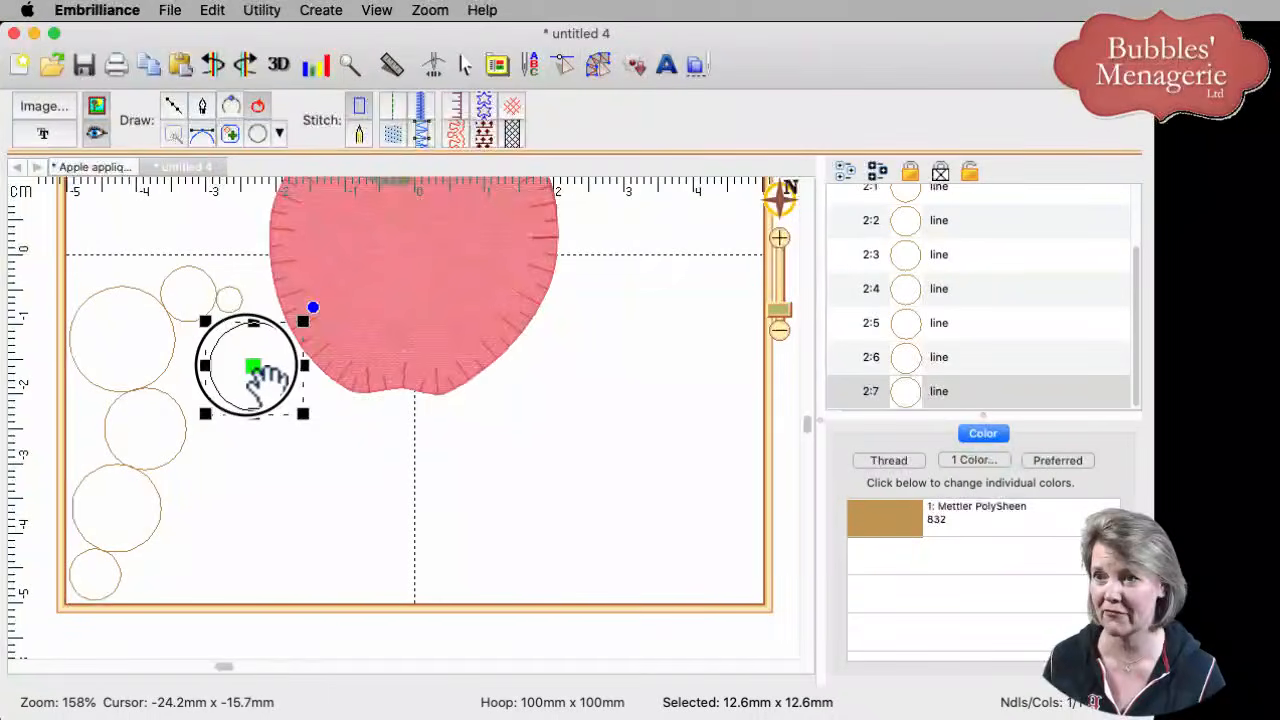
{"action": "mouse_move", "coordinate": [252, 376]}
{"action": "left_mouse_down"}
{"action": "mouse_move", "coordinate": [180, 412]}
{"action": "mouse_move", "coordinate": [249, 384]}
{"action": "mouse_move", "coordinate": [240, 365]}
{"action": "left_mouse_up"}
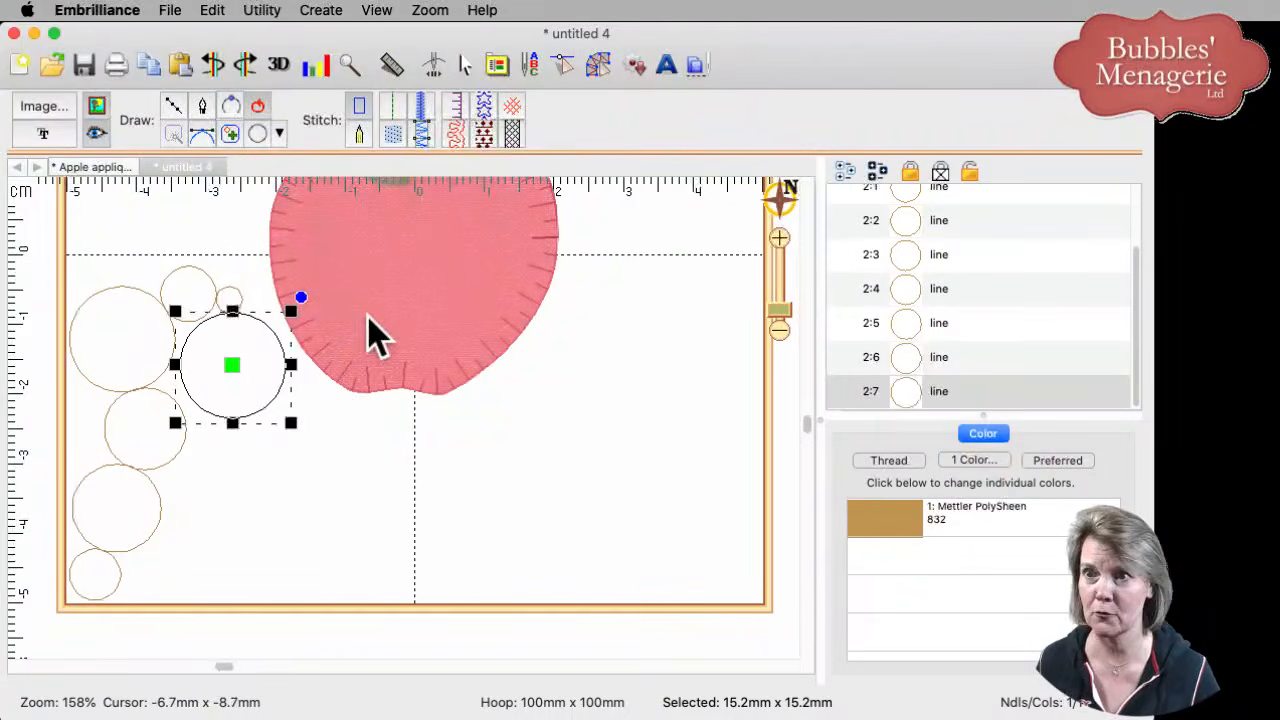
{"action": "left_click", "coordinate": [256, 136]}
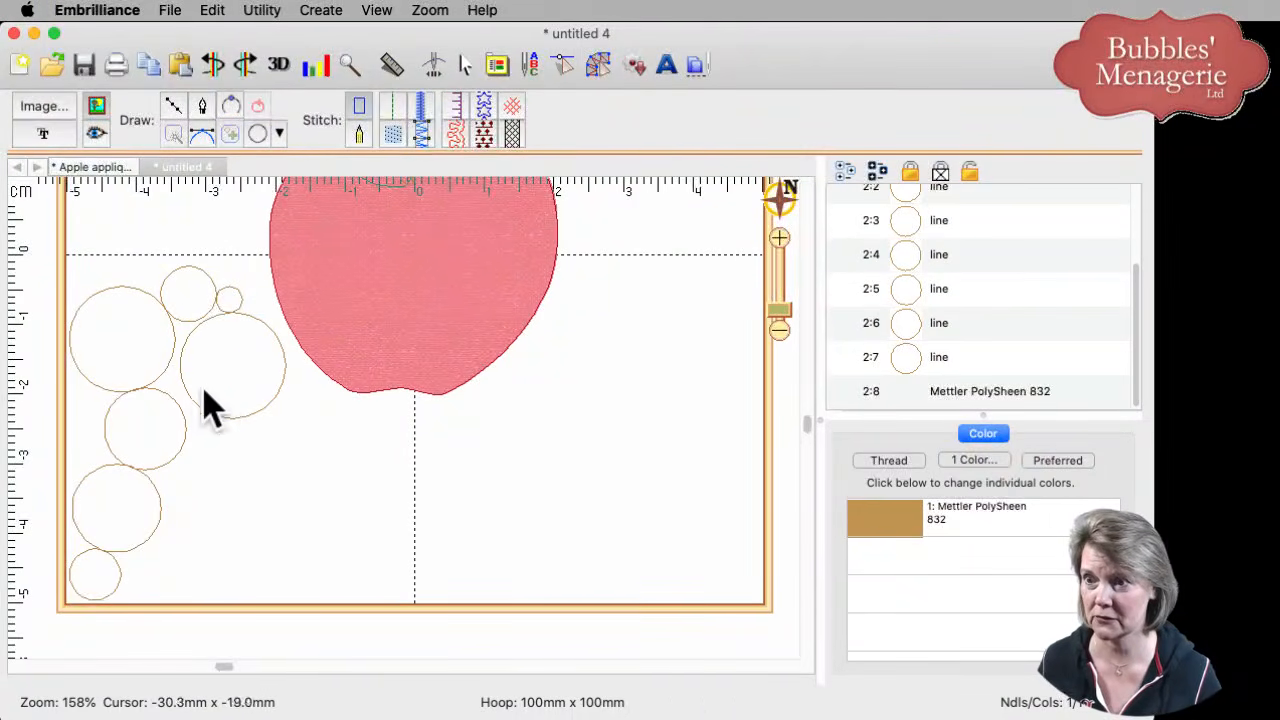
{"action": "left_click", "coordinate": [235, 467]}
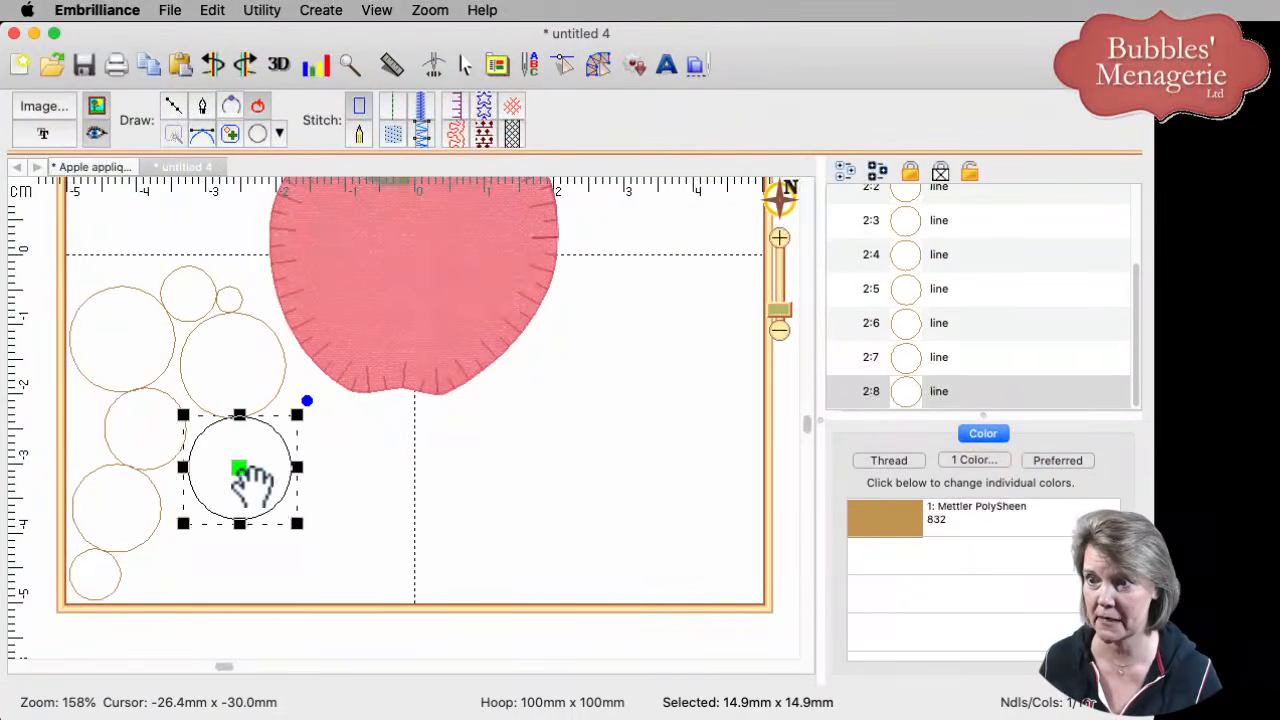
{"action": "left_click_drag", "start_coordinate": [248, 483], "coordinate": [304, 466]}
{"action": "left_click_drag", "start_coordinate": [350, 502], "coordinate": [319, 444]}
- Pack a tiny 5.2mm bubble and more circles against the cluster's lower left
{"action": "left_click", "coordinate": [257, 138]}
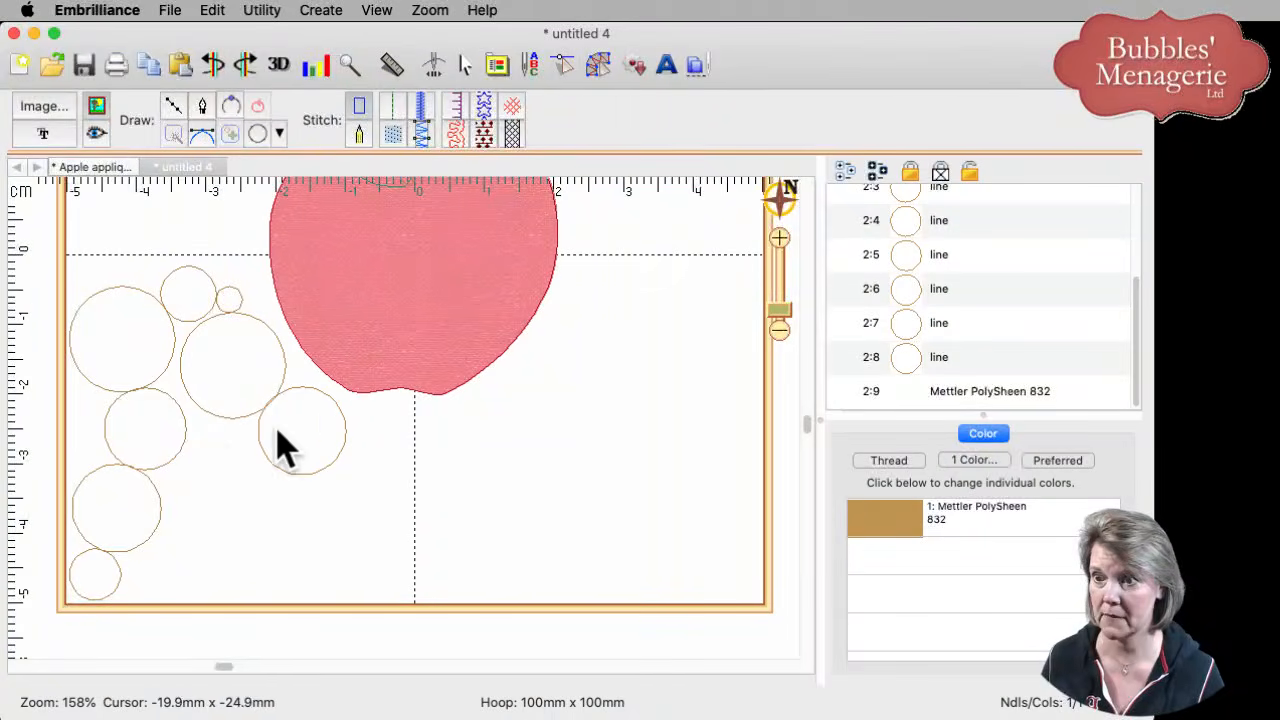
{"action": "left_click_drag", "start_coordinate": [221, 448], "coordinate": [238, 461]}
{"action": "left_click_drag", "start_coordinate": [272, 497], "coordinate": [275, 499]}
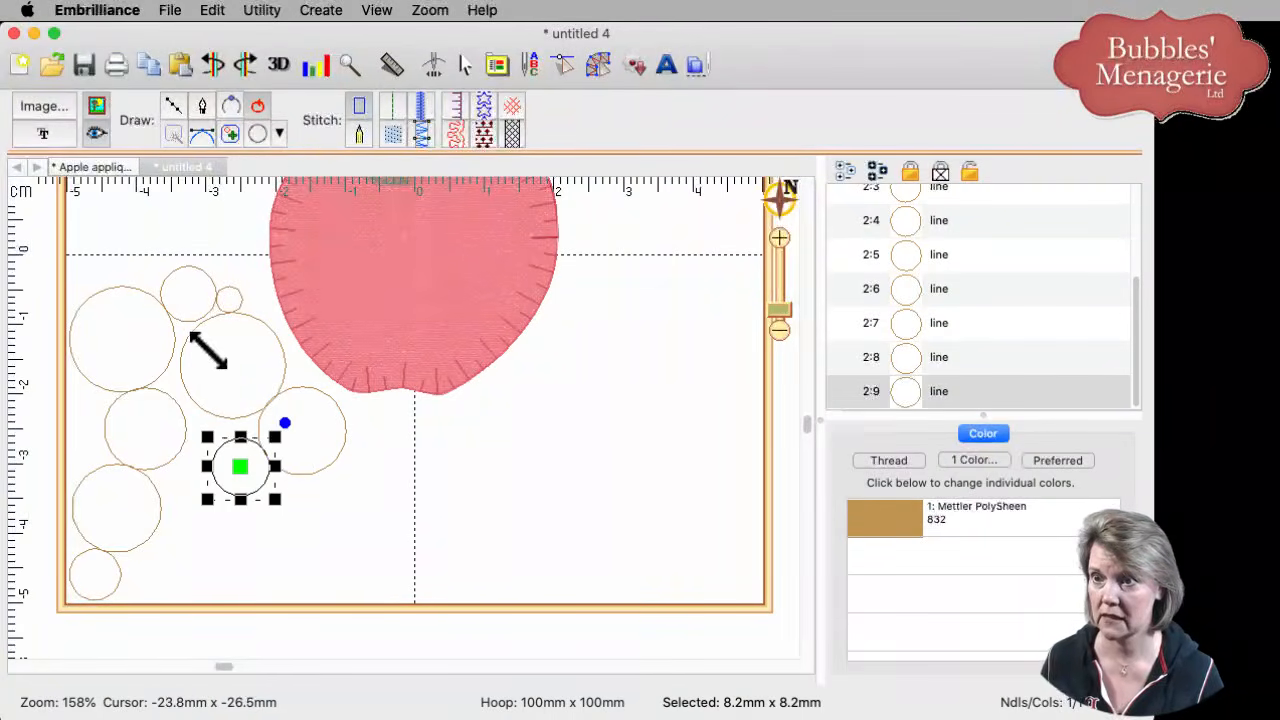
{"action": "left_click", "coordinate": [258, 133]}
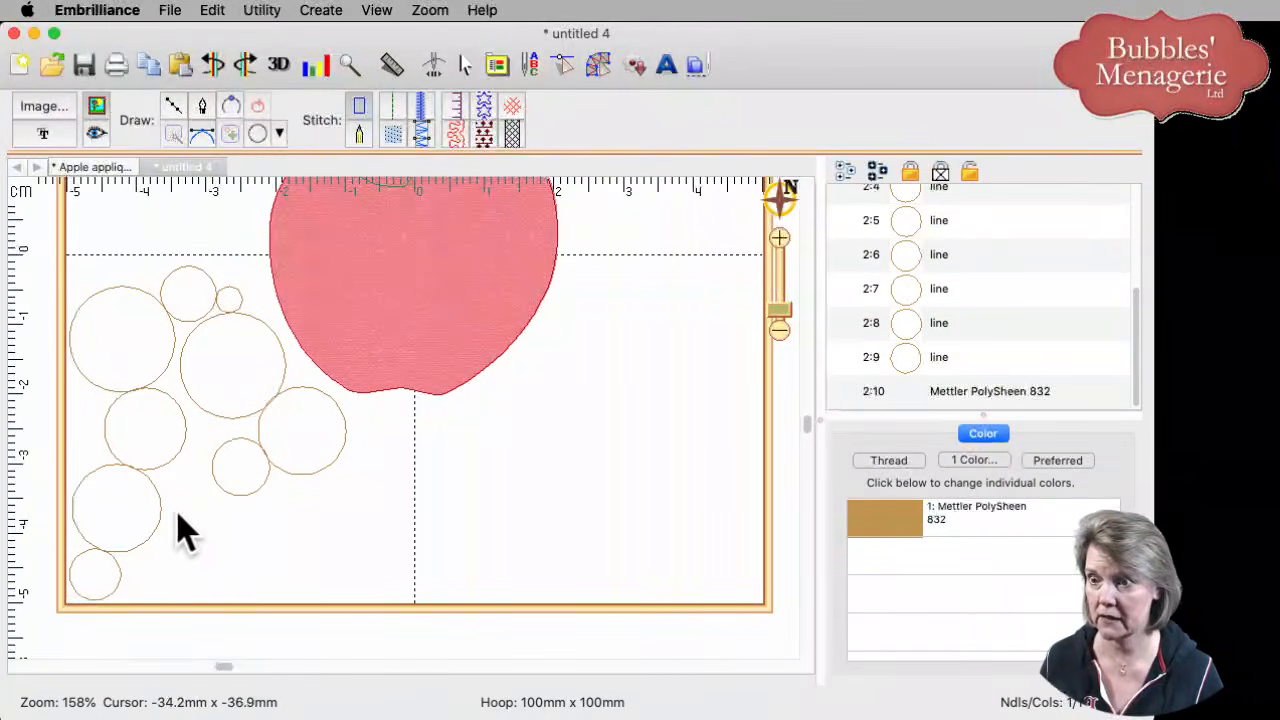
{"action": "left_click_drag", "start_coordinate": [178, 518], "coordinate": [288, 628]}
{"action": "mouse_move", "coordinate": [237, 574]}
{"action": "left_mouse_down"}
{"action": "mouse_move", "coordinate": [214, 557]}
{"action": "mouse_move", "coordinate": [233, 556]}
{"action": "left_mouse_up"}
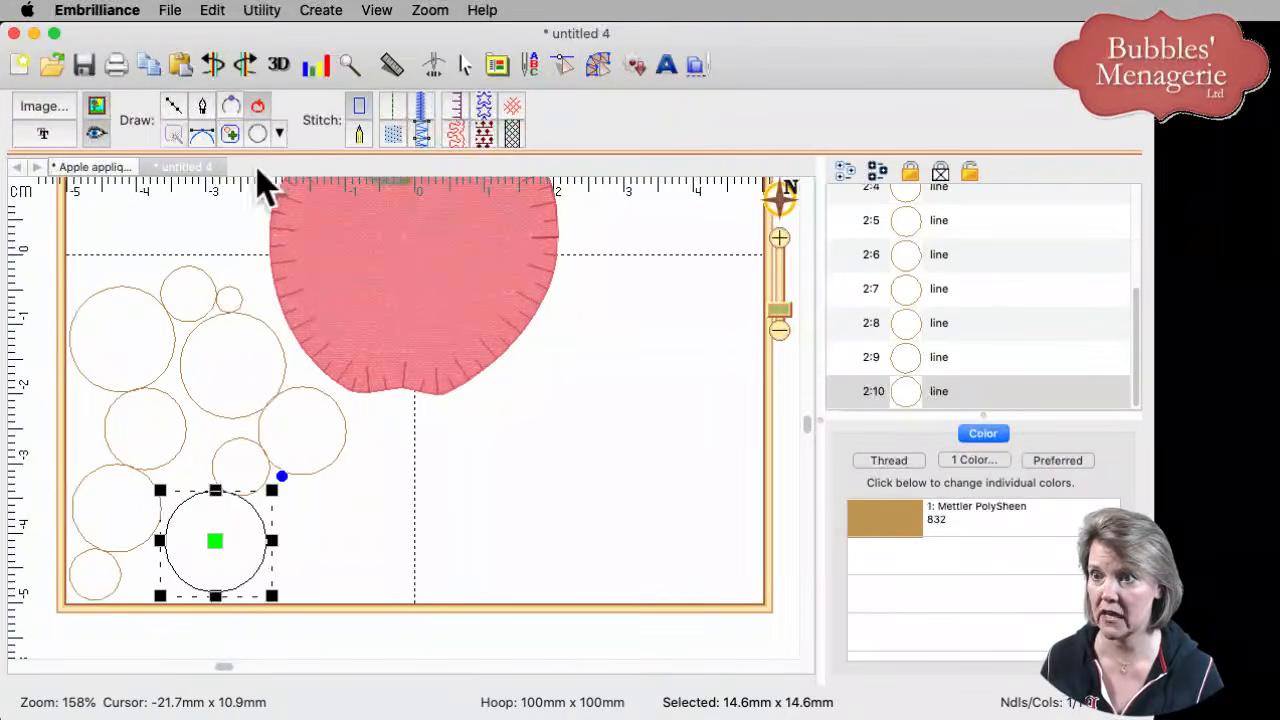
{"action": "left_click", "coordinate": [258, 133]}
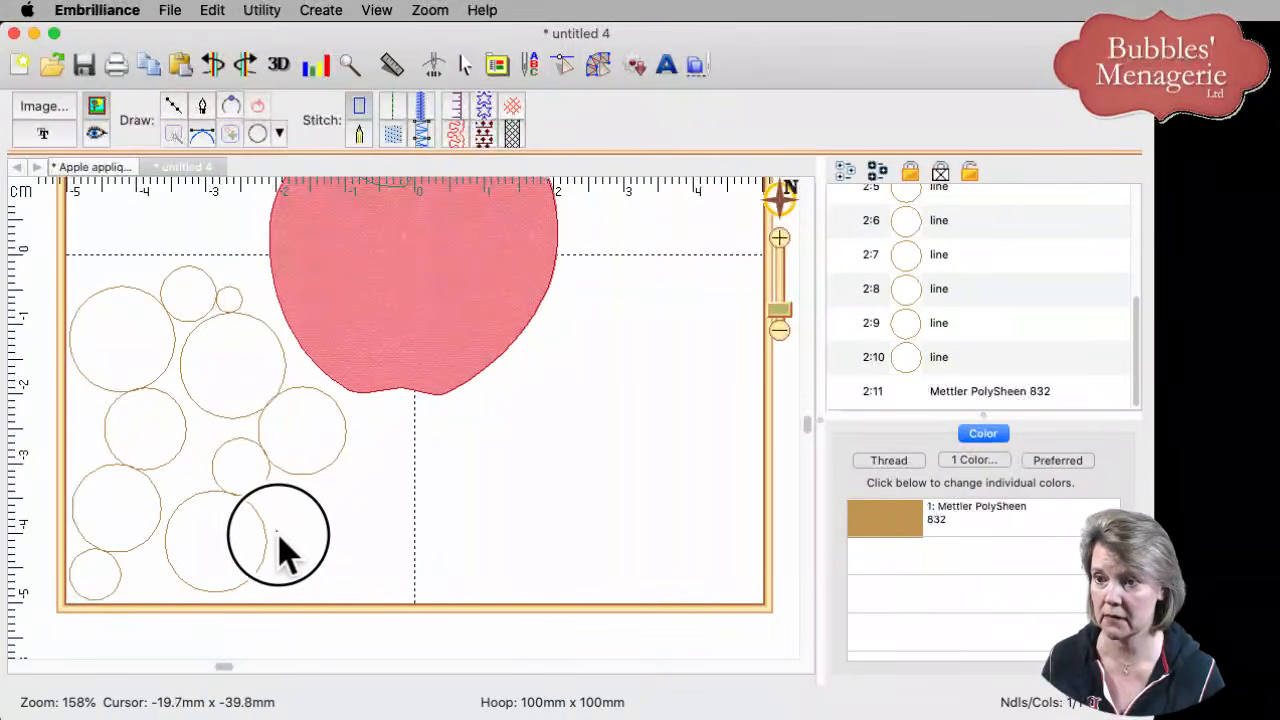
{"action": "left_click", "coordinate": [288, 546]}
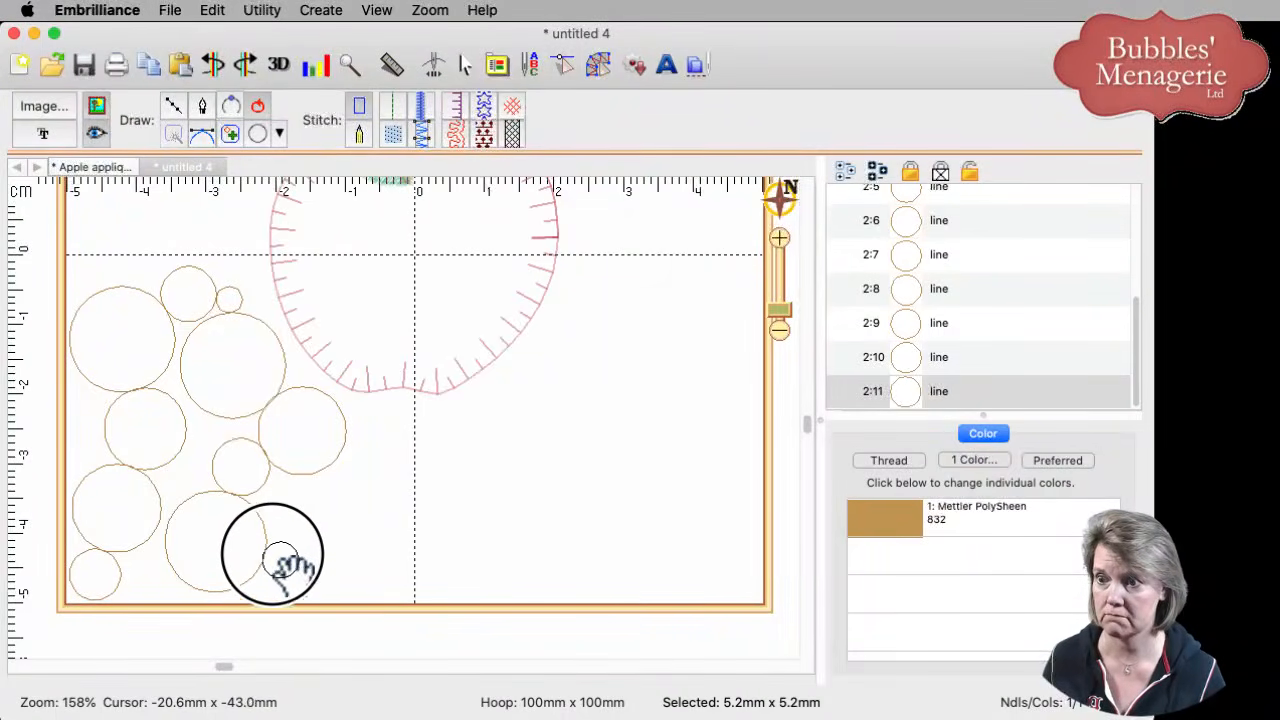
- Delete the stray ellipse and add an 11mm circle at the cluster's lower right edge
{"action": "left_click", "coordinate": [256, 133]}
{"action": "left_click_drag", "start_coordinate": [332, 501], "coordinate": [344, 528]}
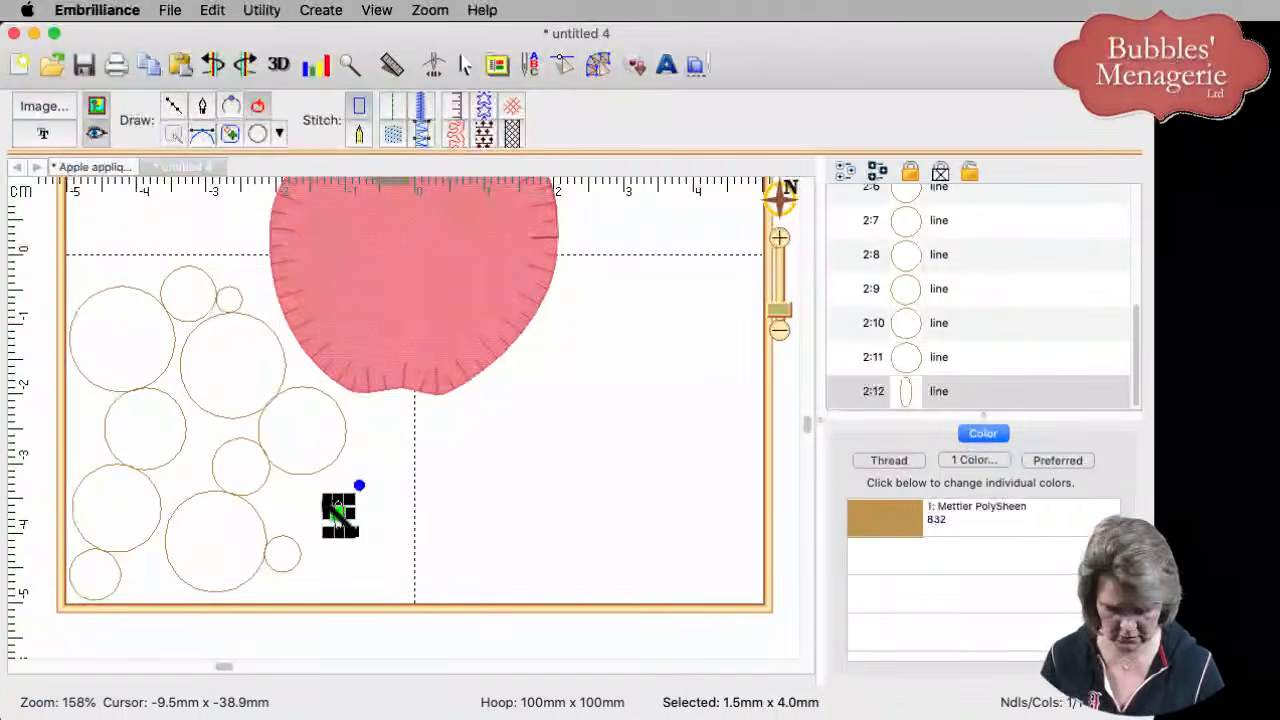
{"action": "key", "text": "Delete"}
{"action": "left_click", "coordinate": [257, 133]}
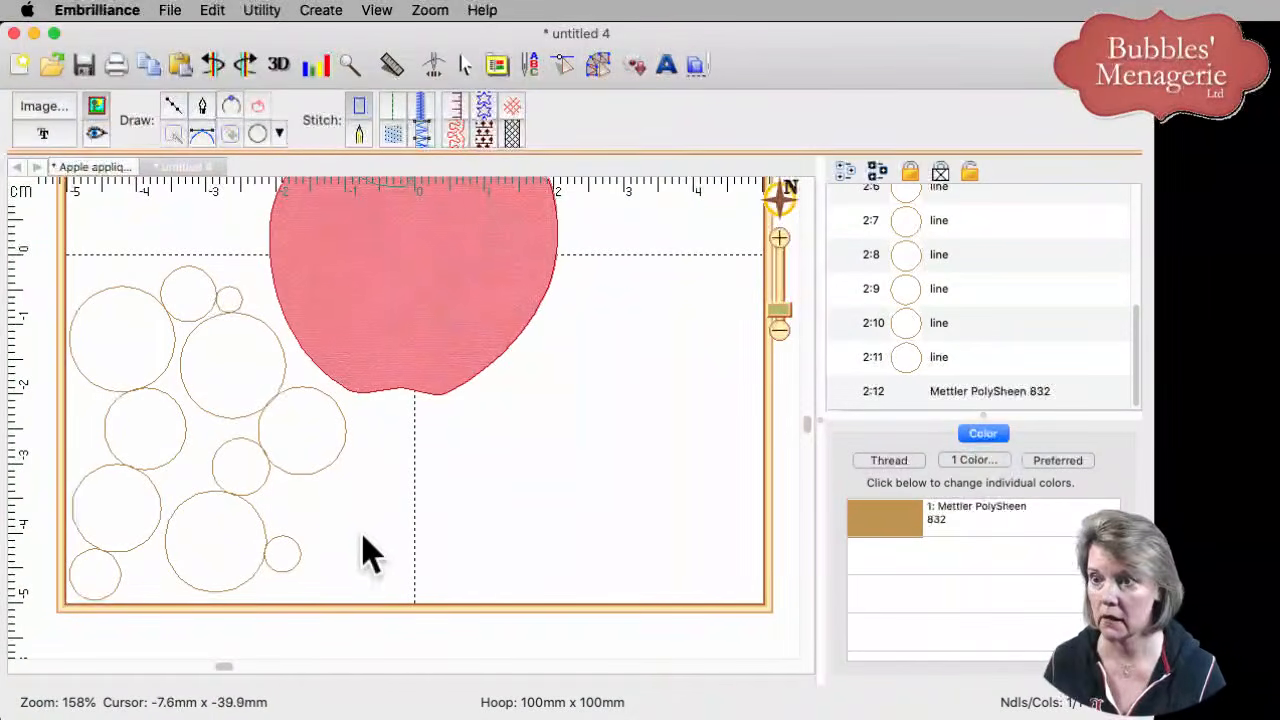
{"action": "left_click_drag", "start_coordinate": [339, 545], "coordinate": [265, 475]}
{"action": "left_click_drag", "start_coordinate": [305, 530], "coordinate": [338, 528]}
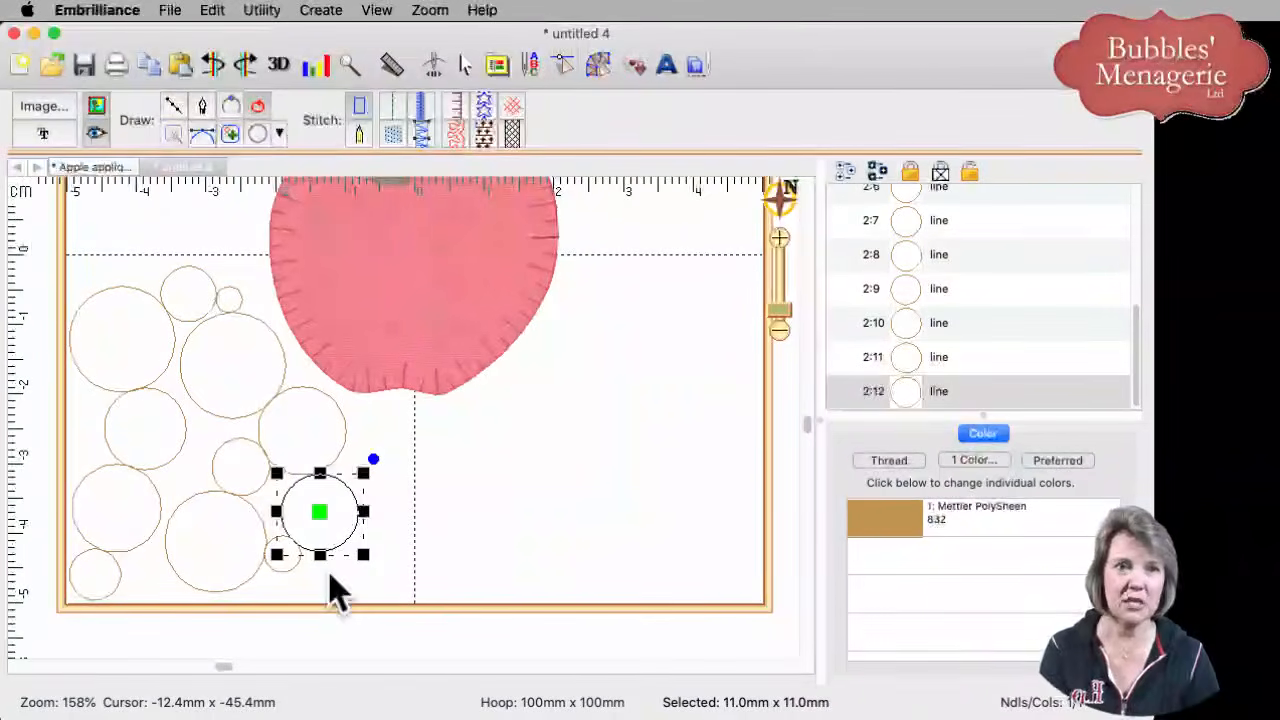
{"action": "left_click", "coordinate": [395, 556]}
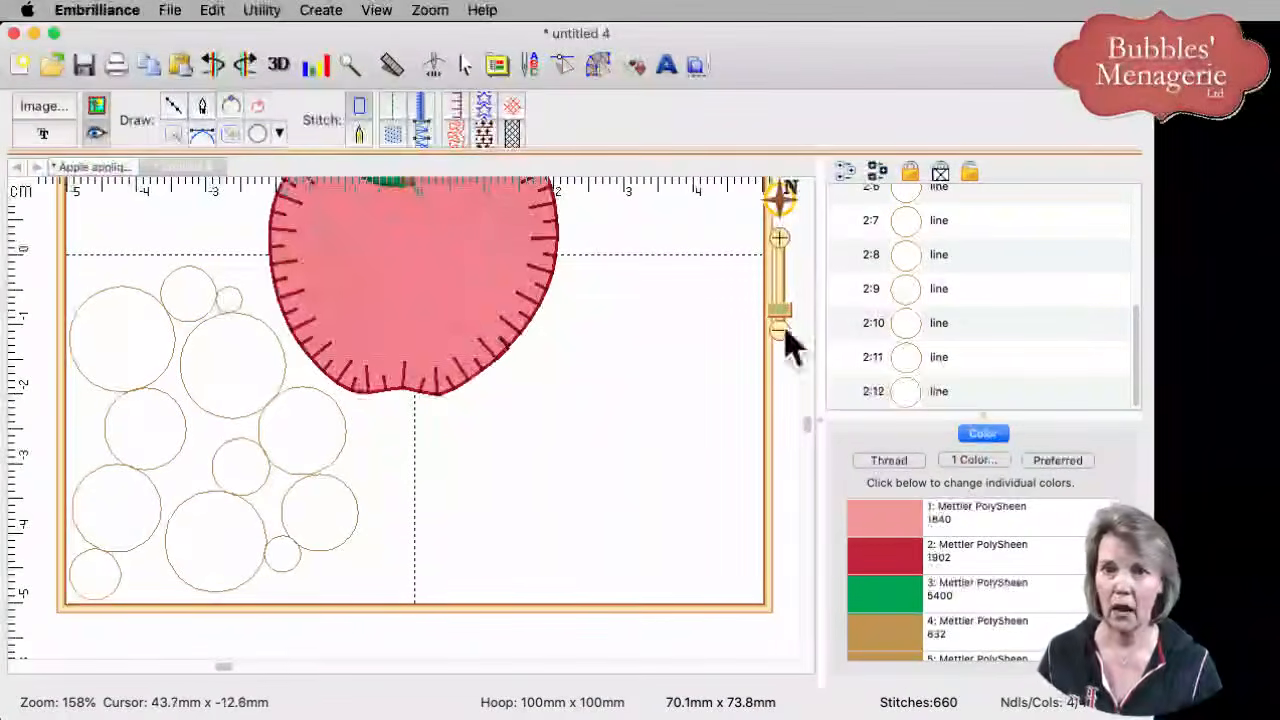
- Convert the grouped bubble circles to run stitch (215 stitches) and show the jump lines
{"action": "left_click_drag", "start_coordinate": [1140, 365], "coordinate": [1129, 251]}
{"action": "left_click", "coordinate": [956, 236]}
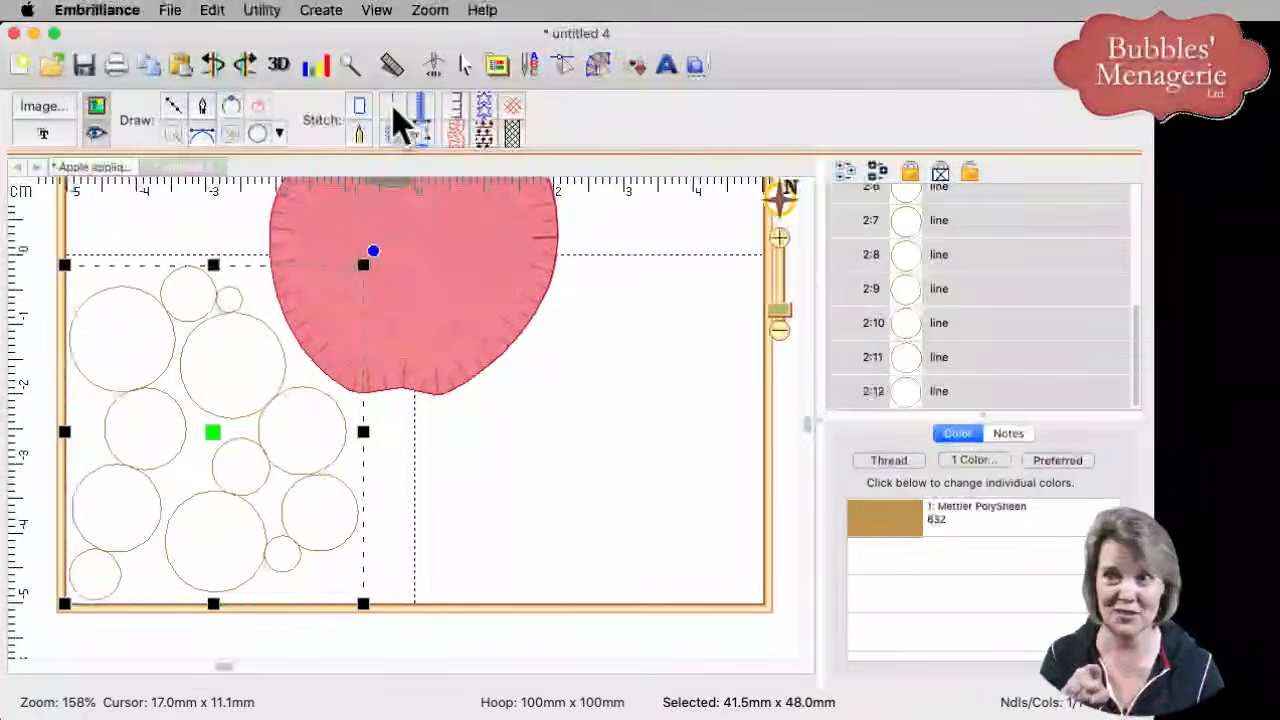
{"action": "left_click", "coordinate": [395, 112]}
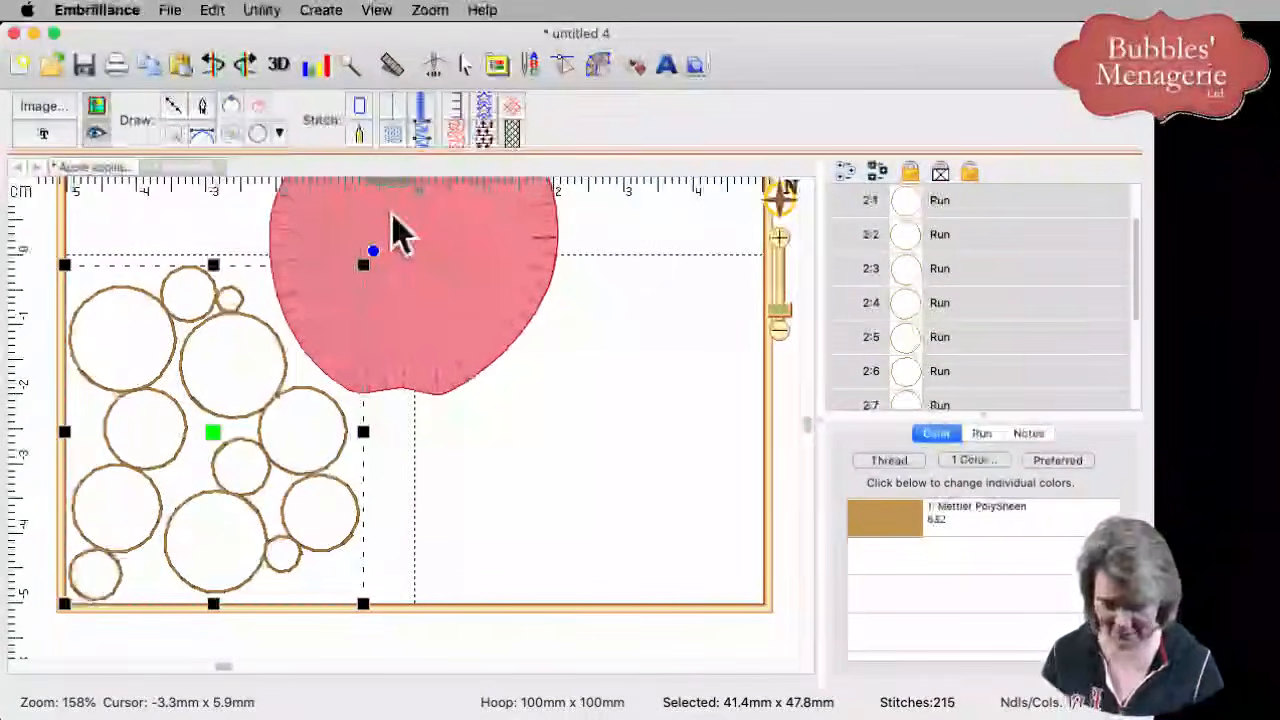
{"action": "key", "text": "c"}
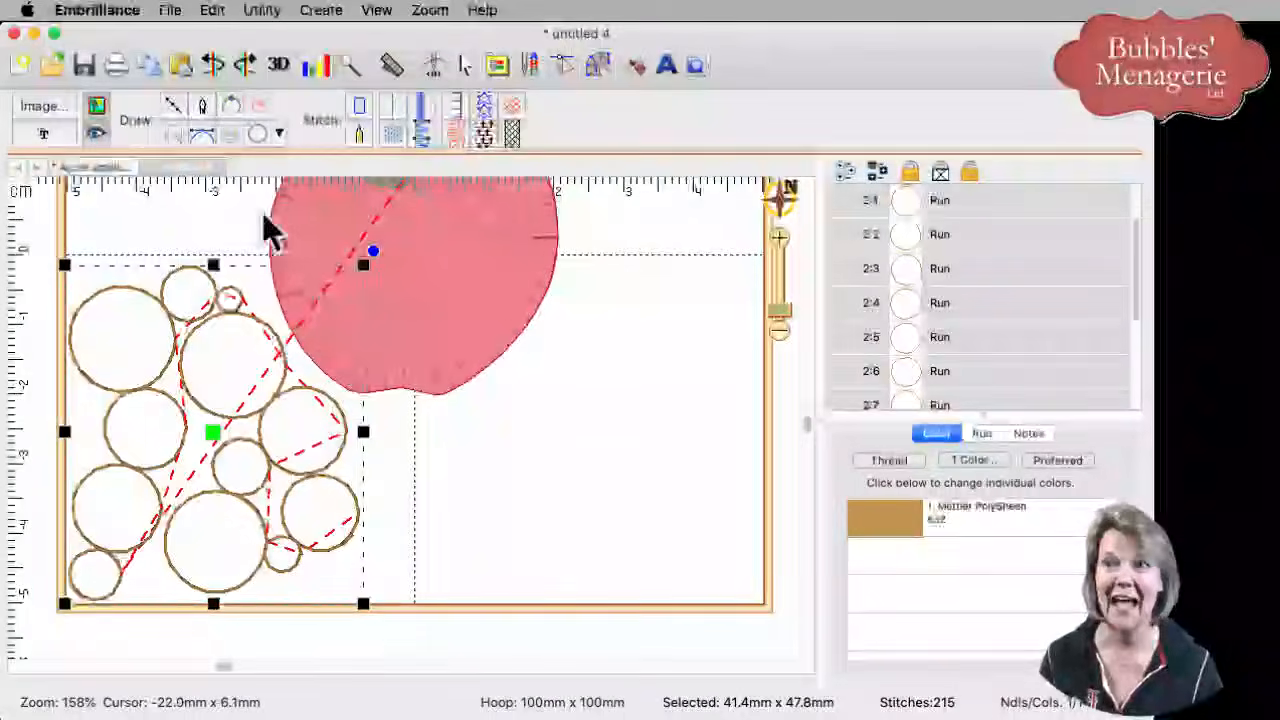
- Apply Create > Auto Entry/Exit to the bubble circles, giving 306 stitches
{"action": "left_click", "coordinate": [322, 10]}
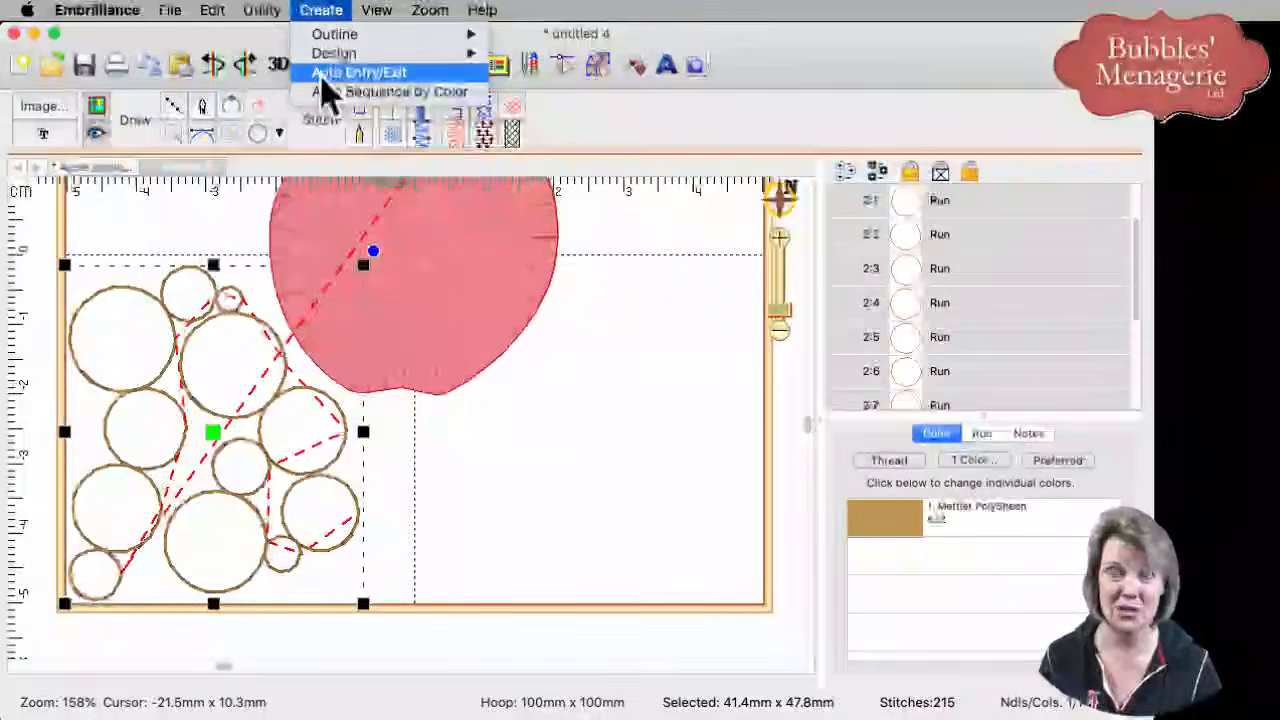
{"action": "left_click", "coordinate": [322, 74]}
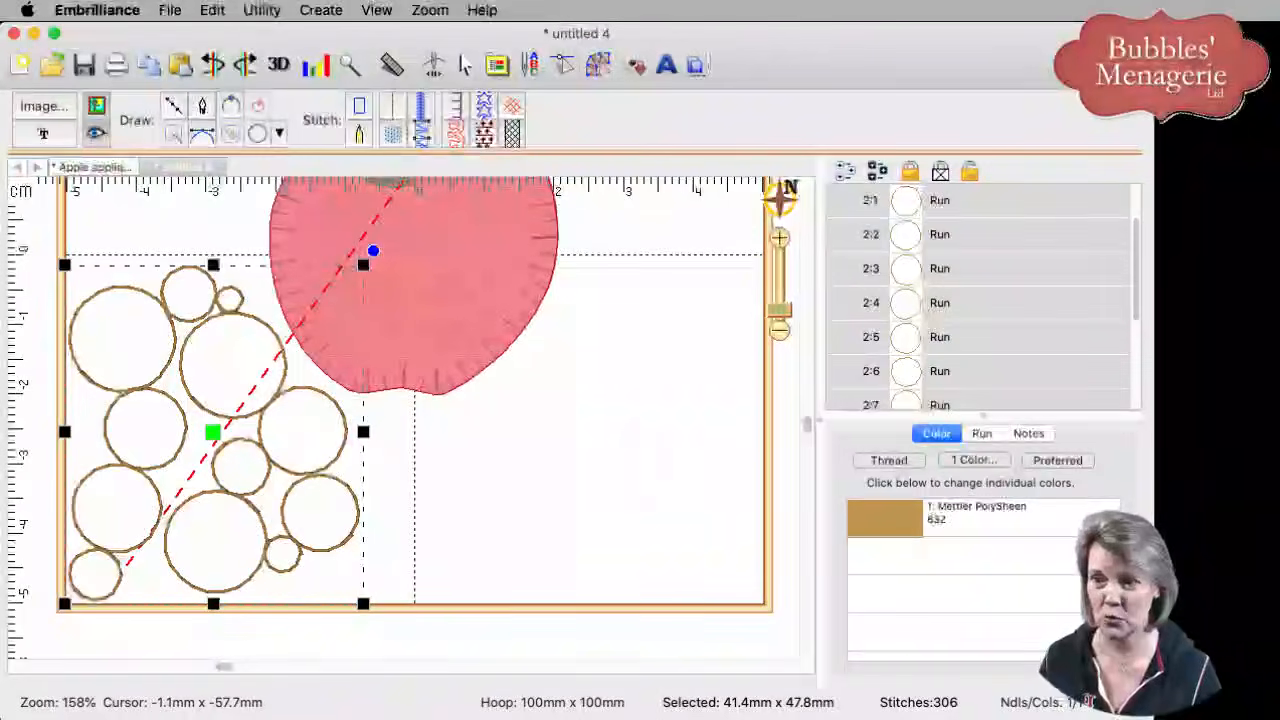
- Start the right cluster with line-stitch circles and a narrow oval below the apple, right of centre
{"action": "left_click", "coordinate": [257, 132]}
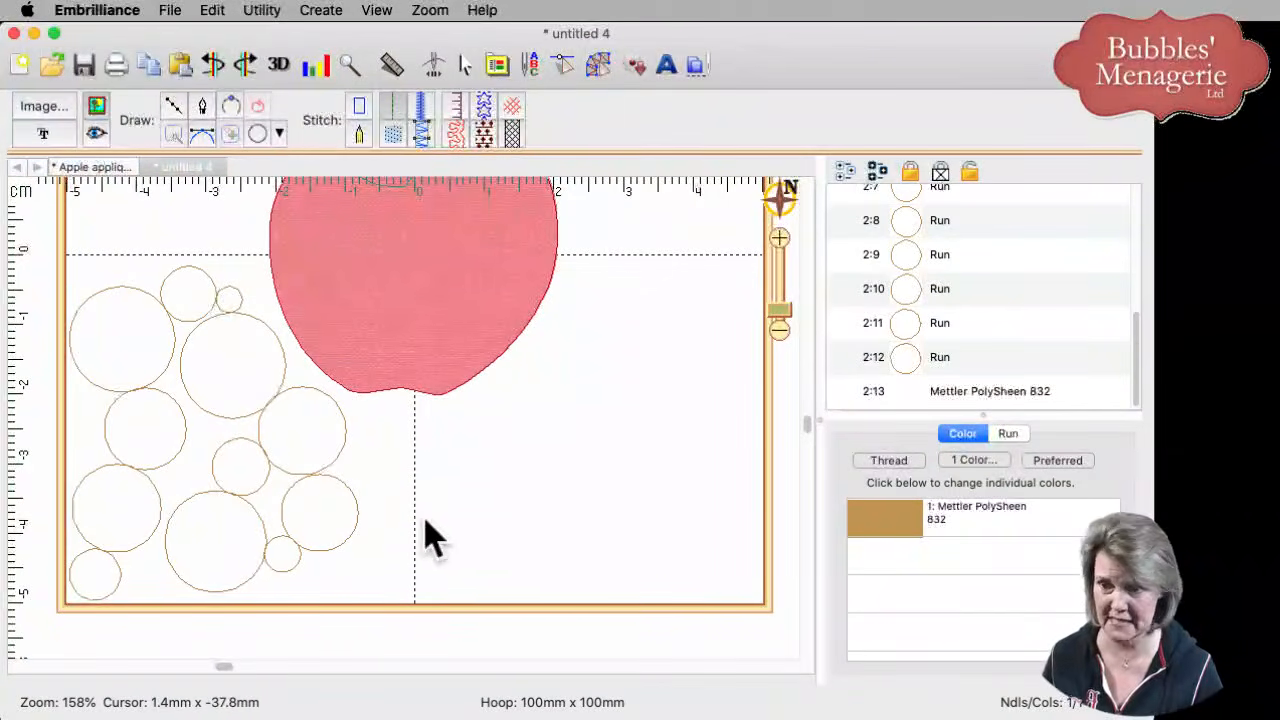
{"action": "left_click_drag", "start_coordinate": [425, 519], "coordinate": [552, 605]}
{"action": "left_click", "coordinate": [457, 557]}
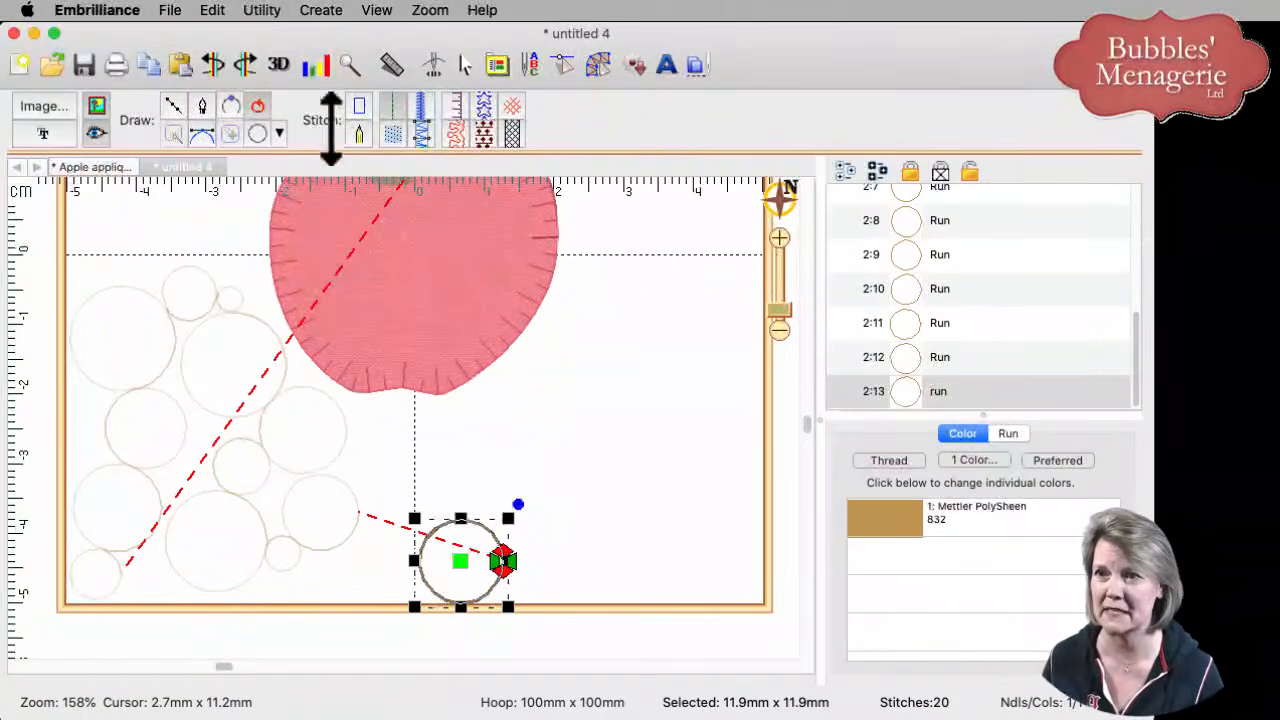
{"action": "left_click", "coordinate": [359, 110]}
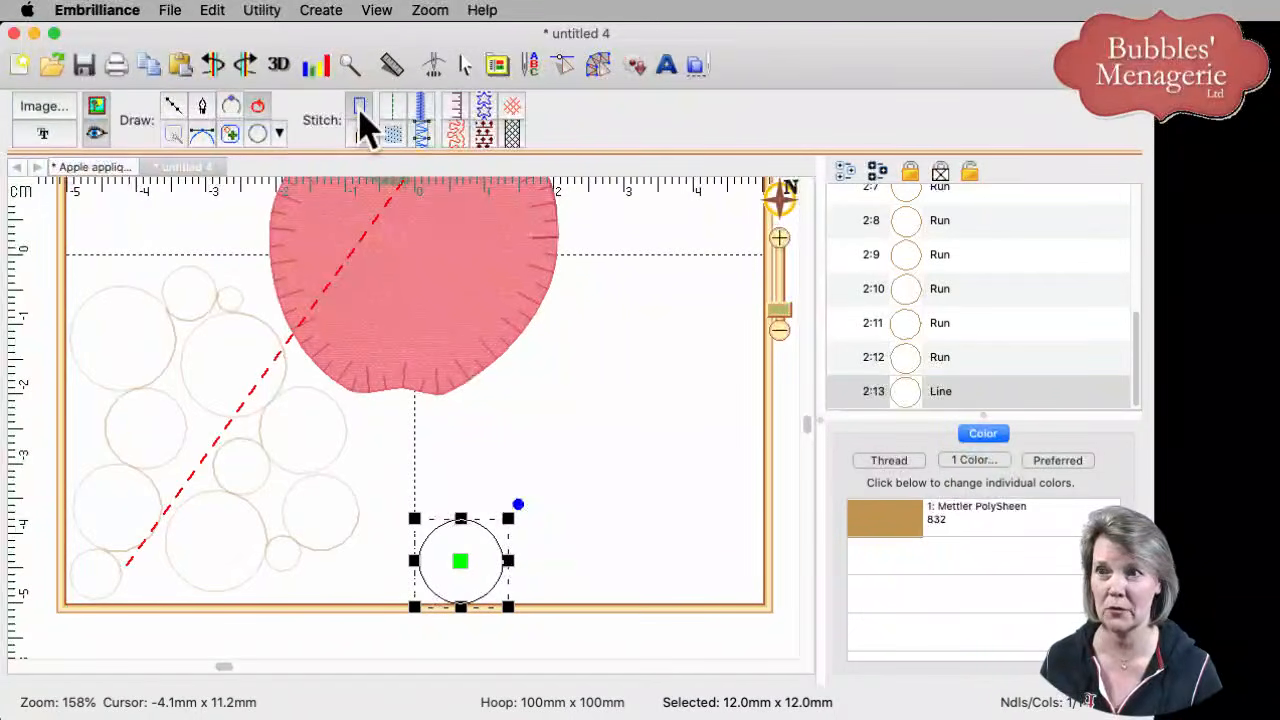
{"action": "left_click", "coordinate": [259, 136]}
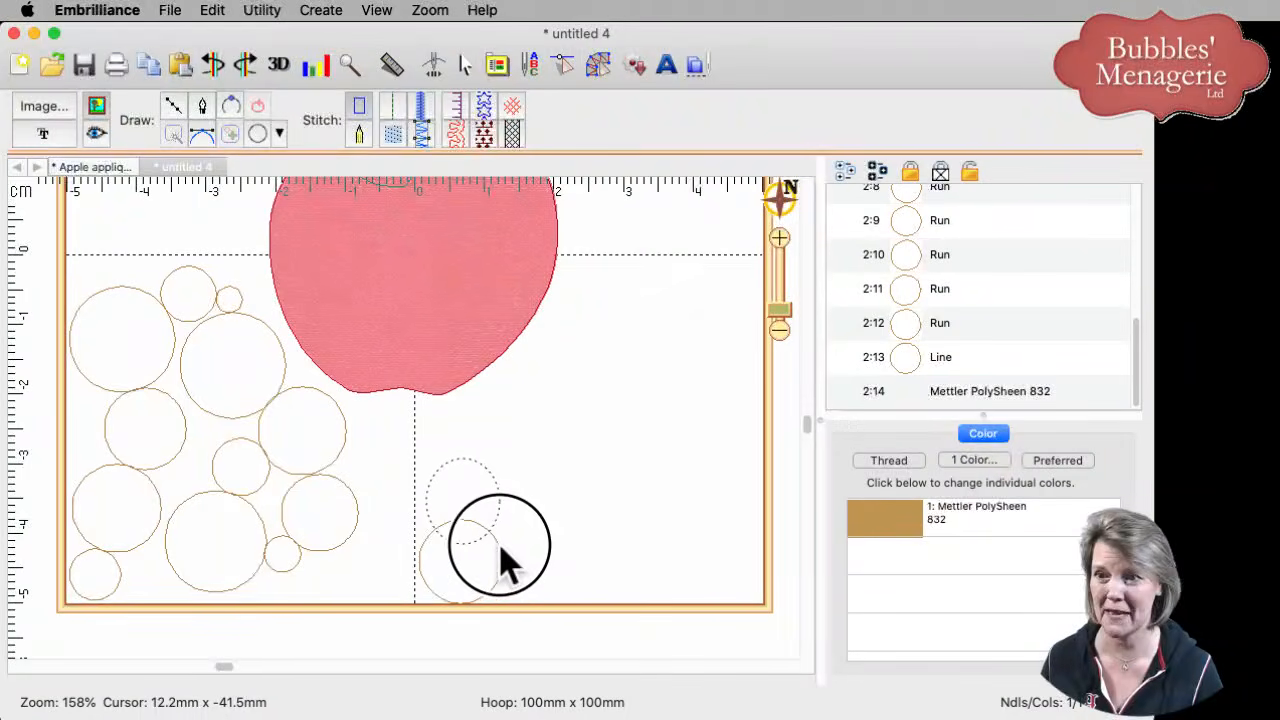
{"action": "left_click_drag", "start_coordinate": [480, 545], "coordinate": [480, 544]}
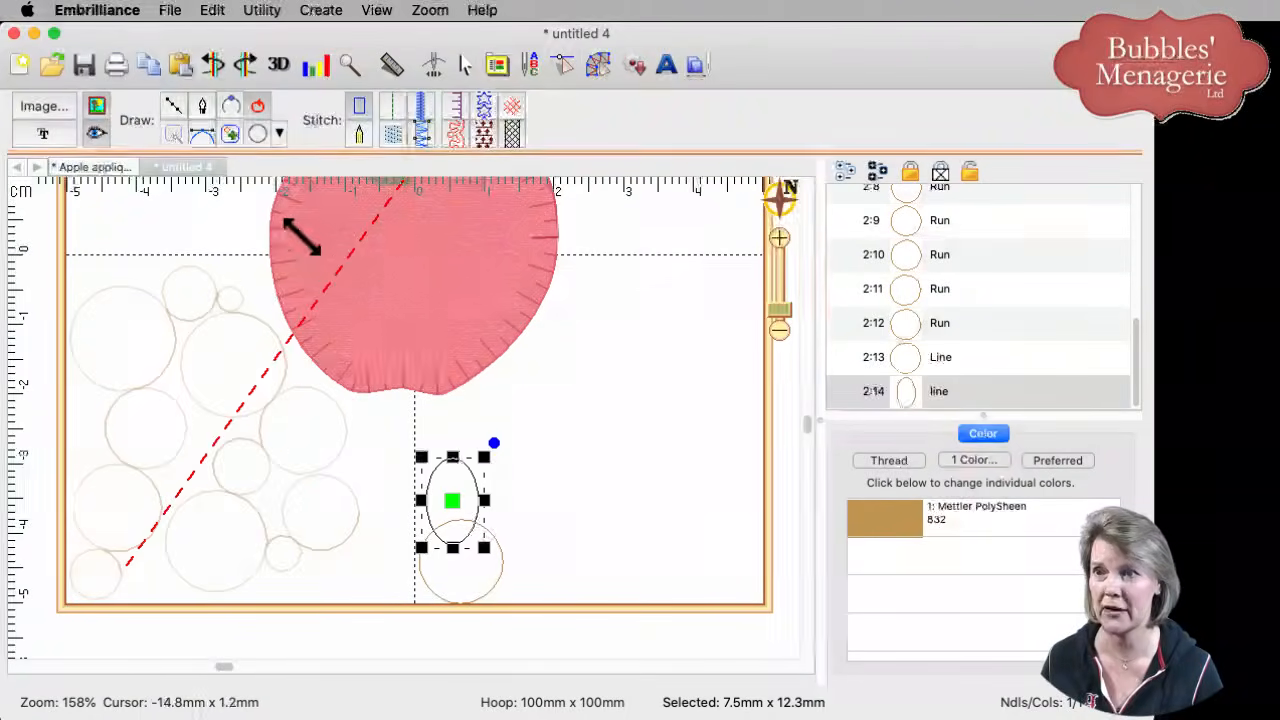
{"action": "left_click", "coordinate": [259, 136]}
{"action": "left_click_drag", "start_coordinate": [463, 432], "coordinate": [586, 557]}
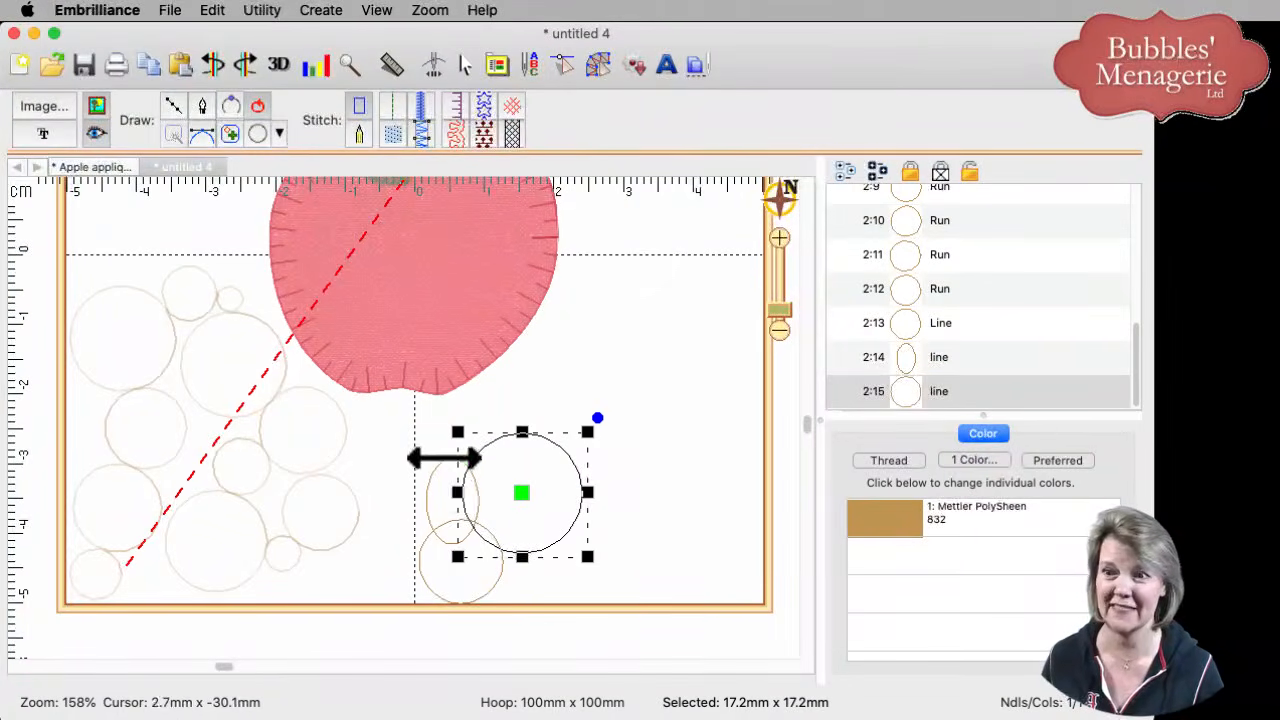
- Add more circles climbing the apple's right side, ending with a small top circle
{"action": "left_click", "coordinate": [257, 136]}
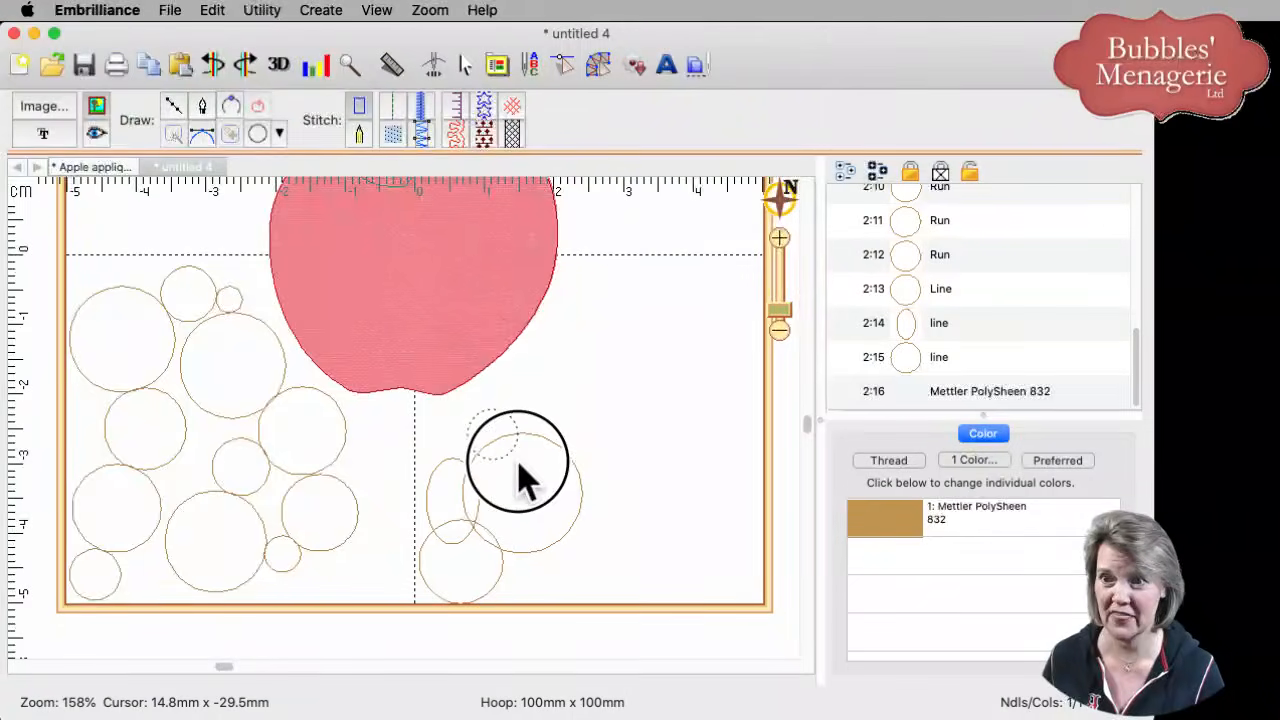
{"action": "mouse_move", "coordinate": [492, 435]}
{"action": "left_mouse_down"}
{"action": "mouse_move", "coordinate": [497, 410]}
{"action": "mouse_move", "coordinate": [549, 491]}
{"action": "mouse_move", "coordinate": [651, 549]}
{"action": "mouse_move", "coordinate": [640, 550]}
{"action": "left_mouse_up"}
{"action": "left_click", "coordinate": [257, 136]}
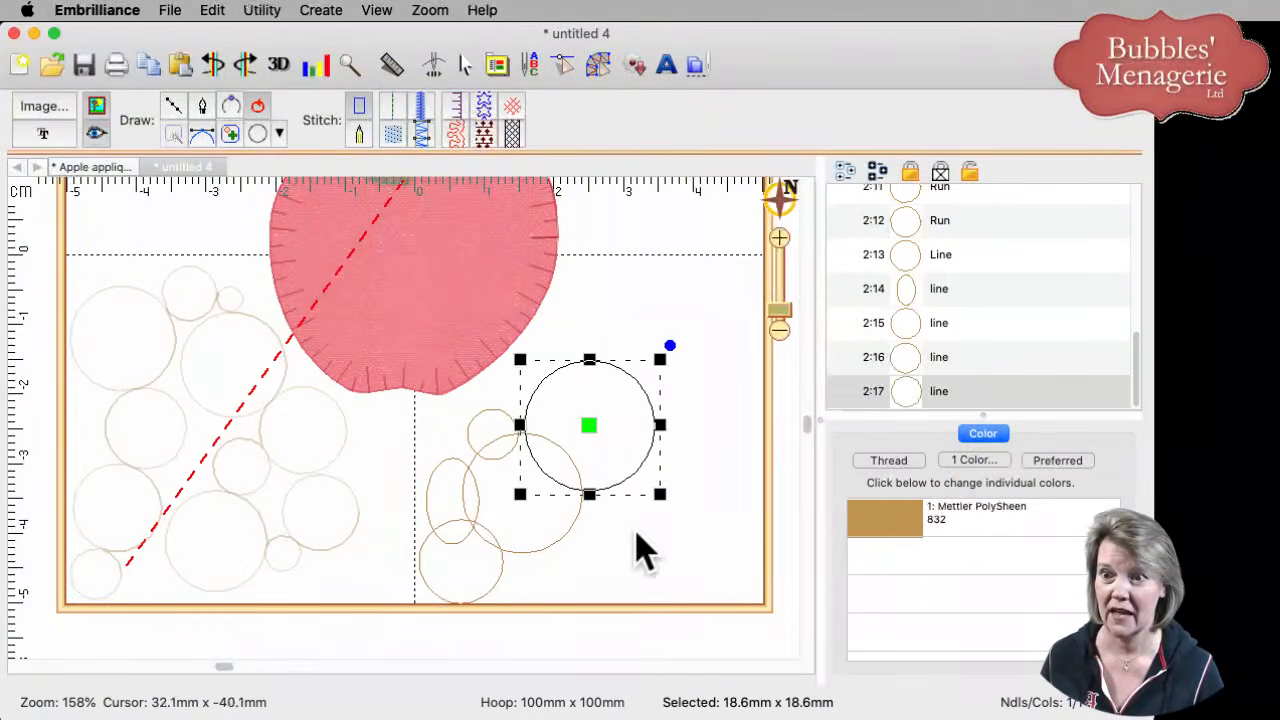
{"action": "left_click_drag", "start_coordinate": [610, 445], "coordinate": [587, 434]}
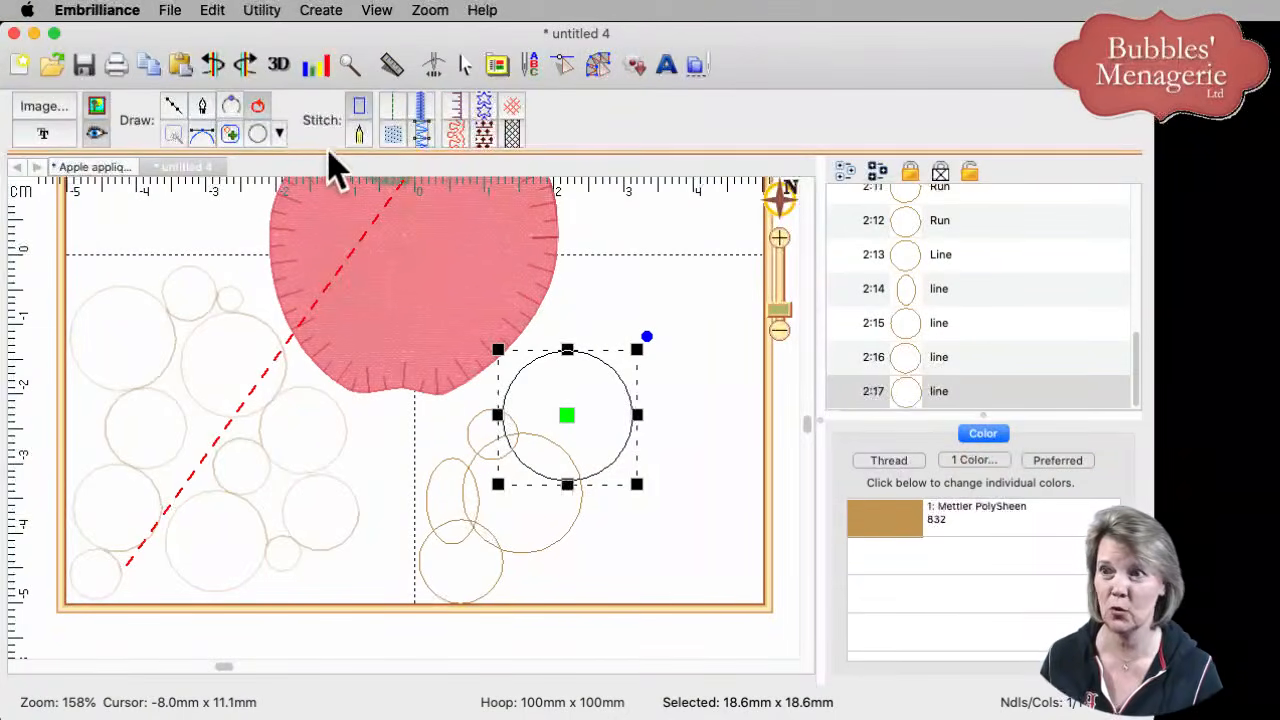
{"action": "left_click", "coordinate": [257, 133]}
{"action": "left_click_drag", "start_coordinate": [575, 323], "coordinate": [624, 376]}
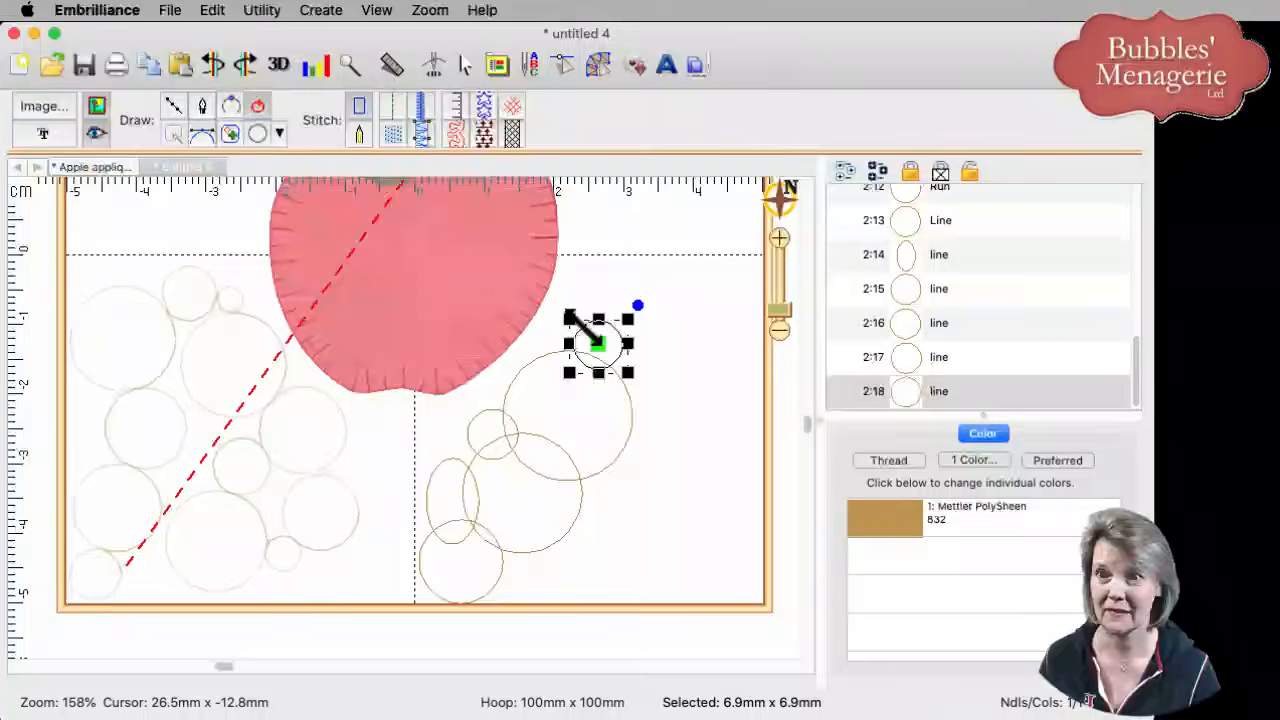
{"action": "left_click", "coordinate": [254, 136]}
{"action": "left_click_drag", "start_coordinate": [561, 303], "coordinate": [613, 355]}
- Add a 17.9mm circle at the upper right and two smaller circles along the cluster's right edge
{"action": "left_click", "coordinate": [259, 137]}
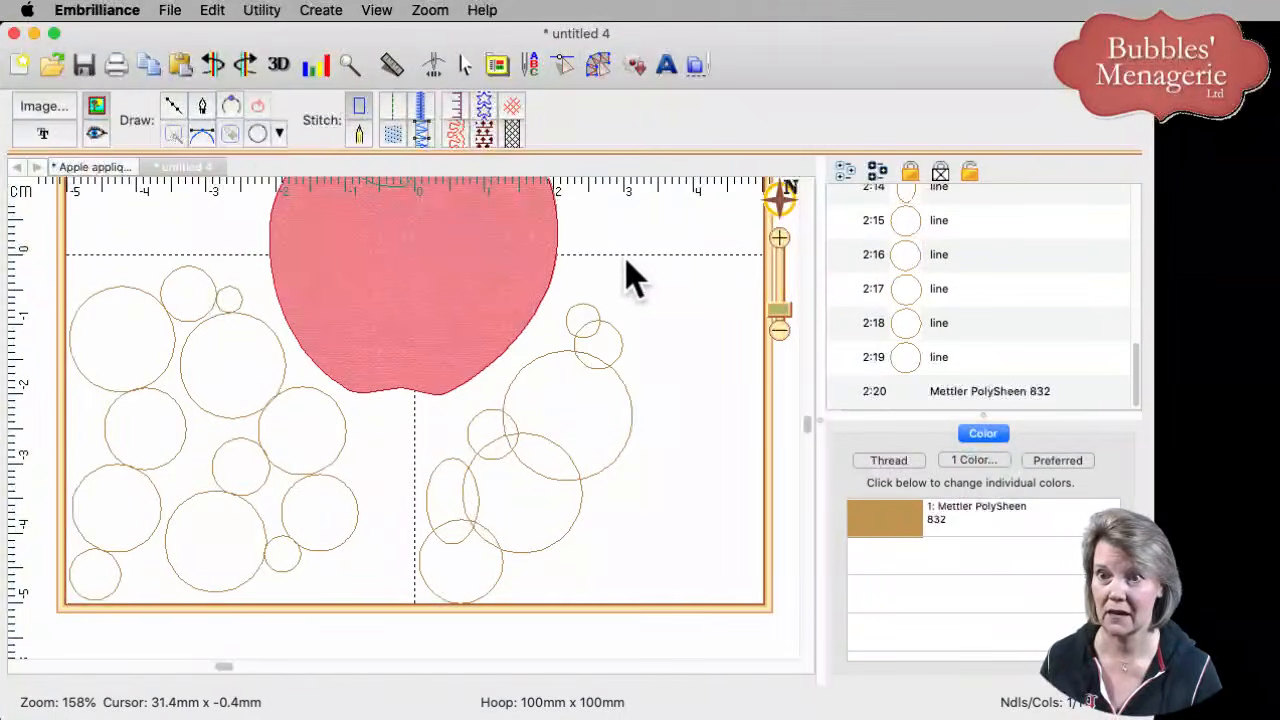
{"action": "left_click_drag", "start_coordinate": [604, 259], "coordinate": [772, 396]}
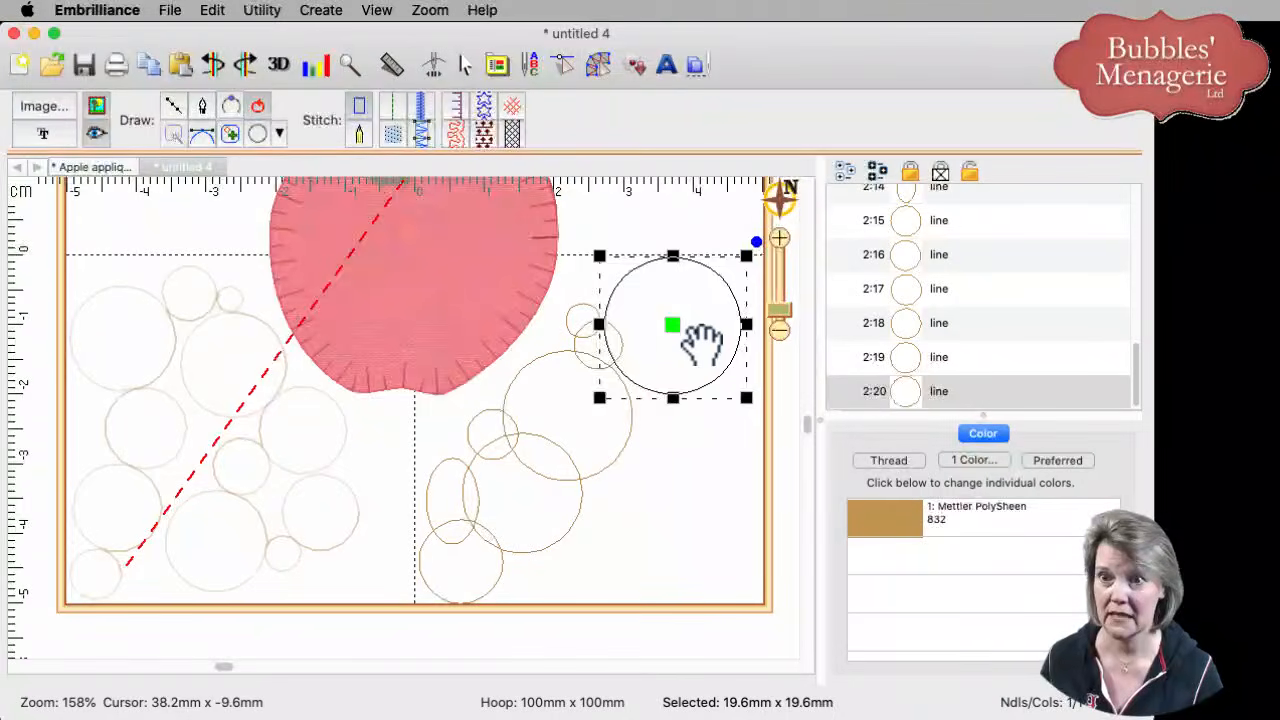
{"action": "left_click_drag", "start_coordinate": [680, 322], "coordinate": [666, 313]}
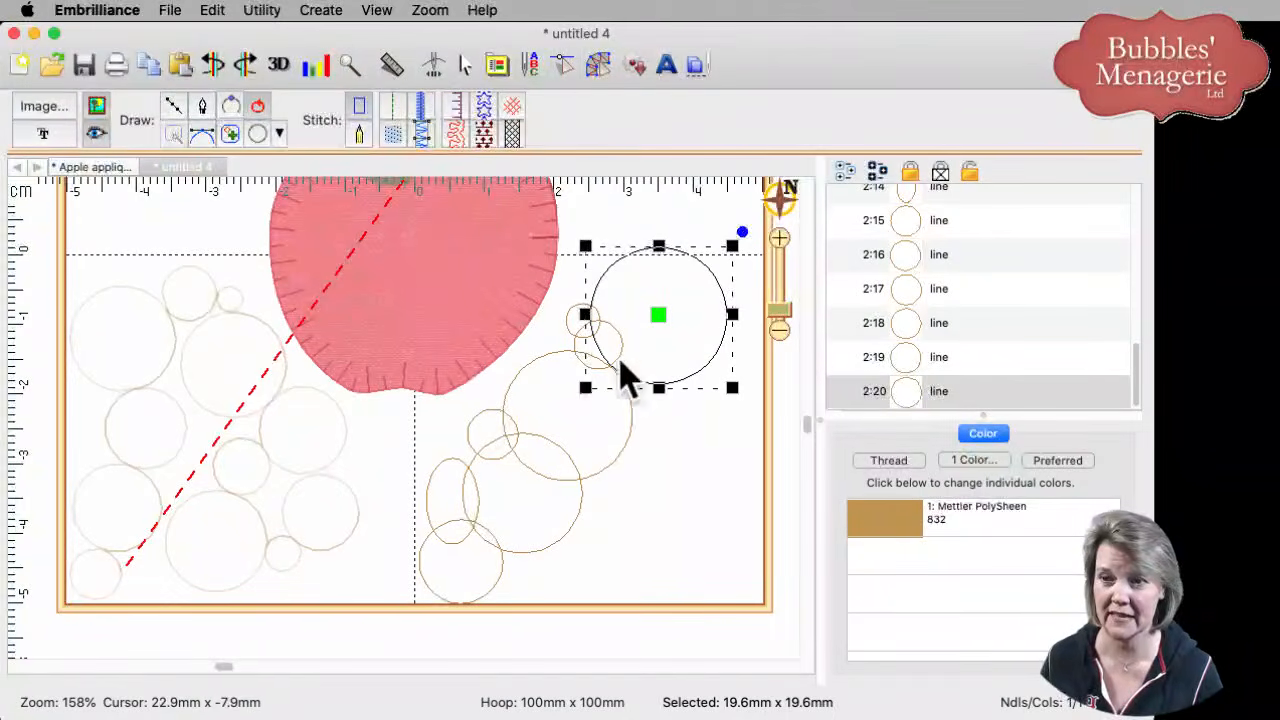
{"action": "left_click", "coordinate": [260, 136]}
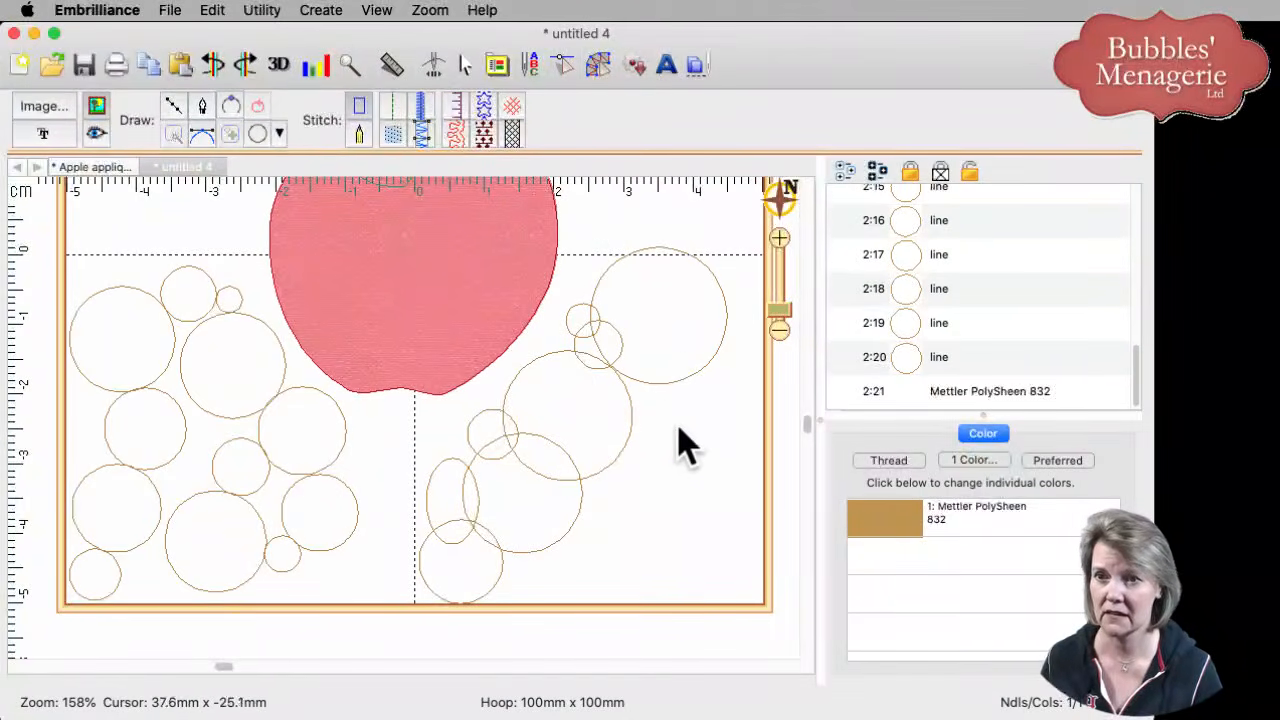
{"action": "left_click_drag", "start_coordinate": [696, 378], "coordinate": [751, 421]}
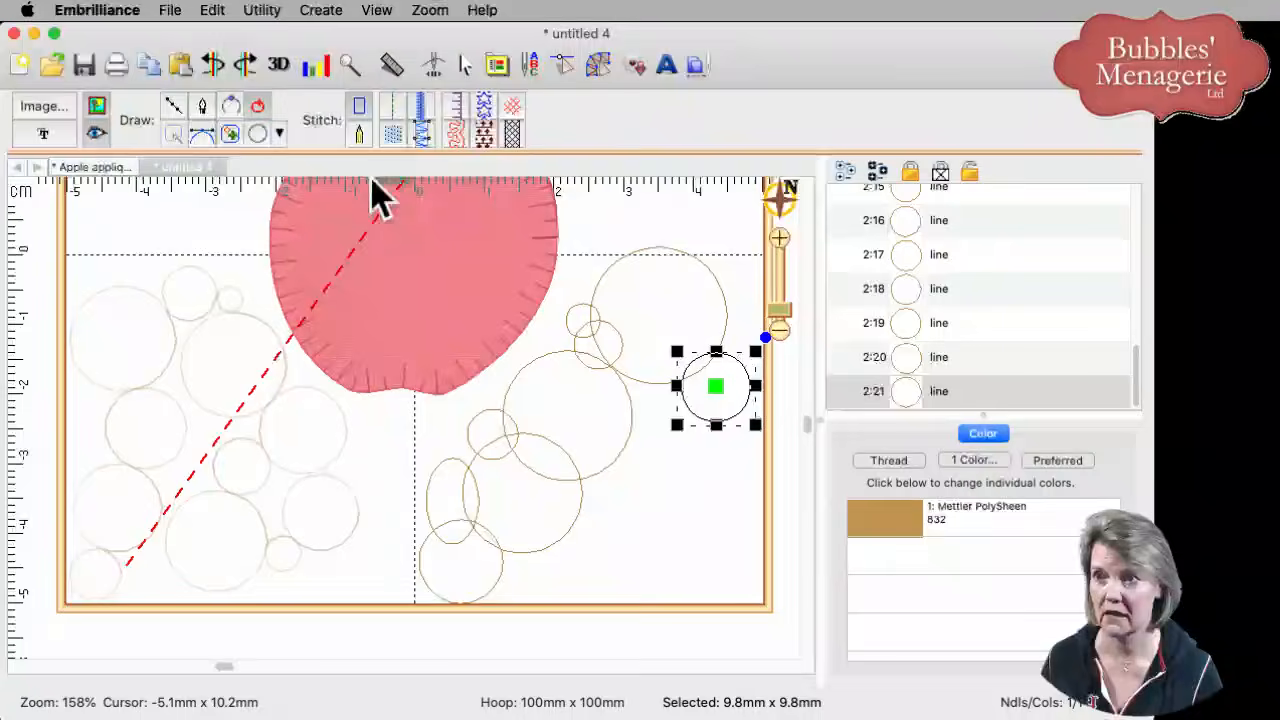
{"action": "left_click", "coordinate": [258, 134]}
{"action": "left_click_drag", "start_coordinate": [666, 393], "coordinate": [731, 449]}
- Add a larger and a small circle at the lower right, plus a 4.6mm x 9.5mm upright oval
{"action": "left_click", "coordinate": [260, 136]}
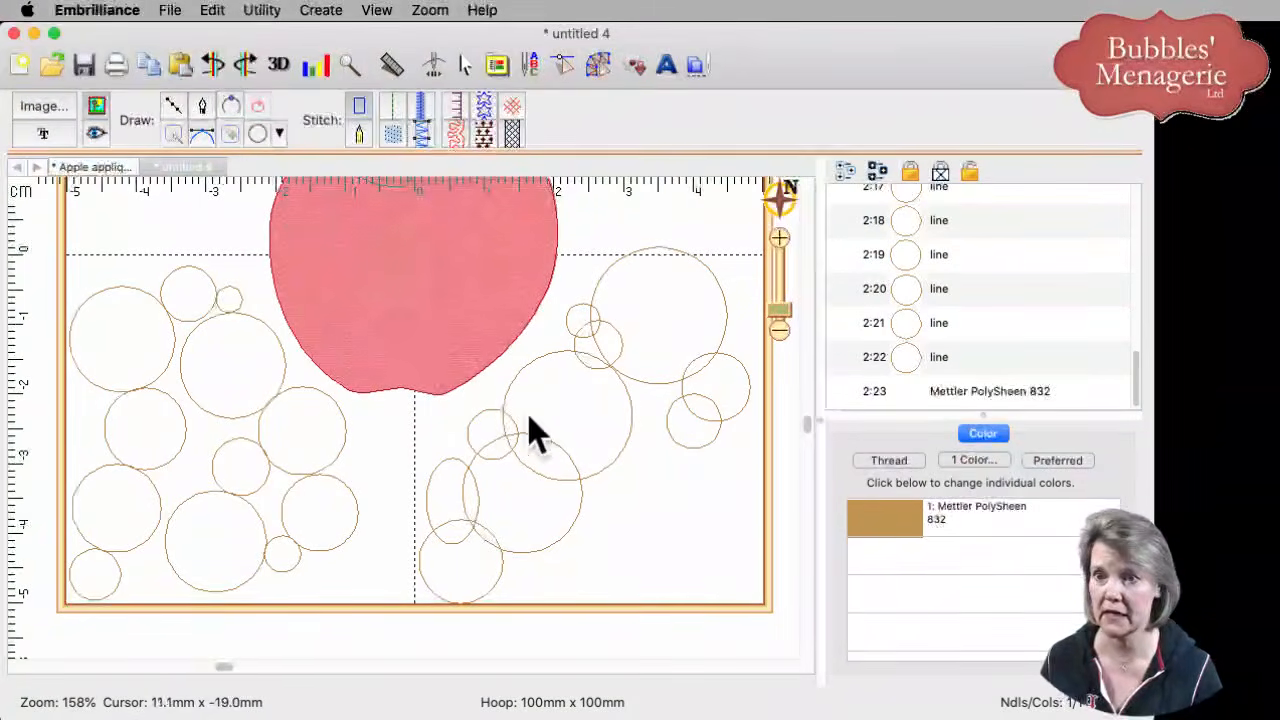
{"action": "left_click_drag", "start_coordinate": [589, 424], "coordinate": [712, 545]}
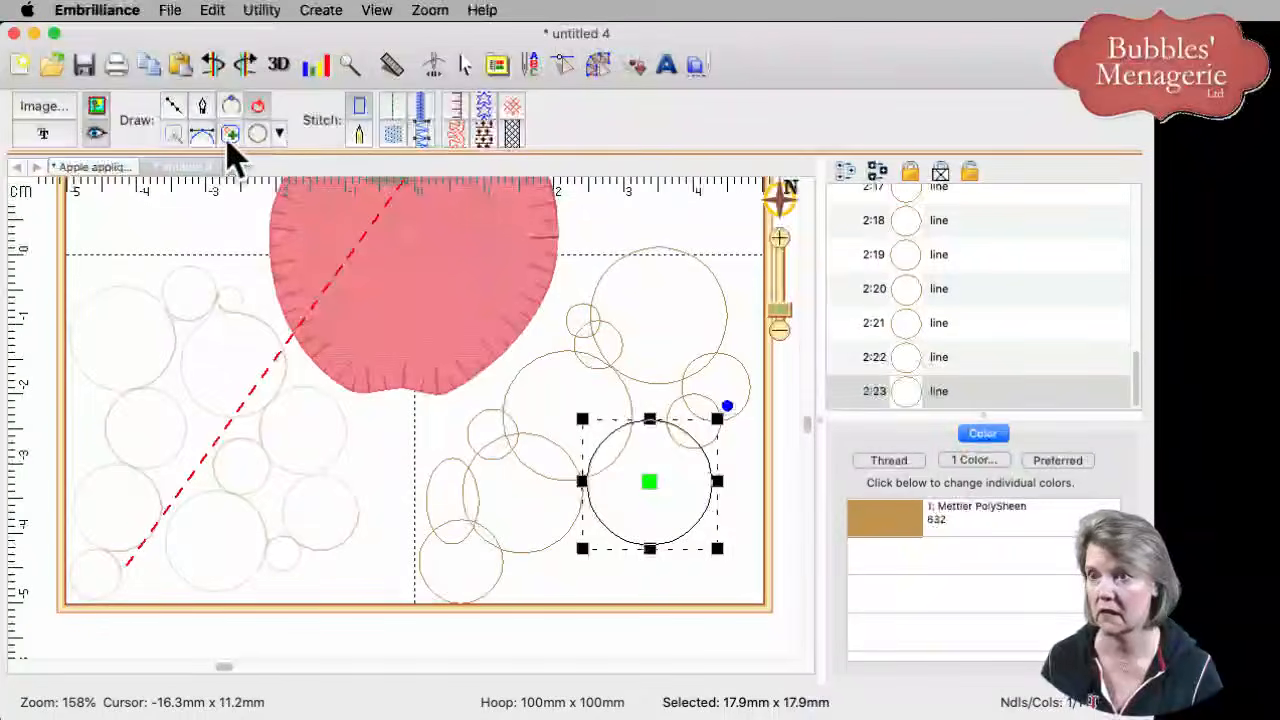
{"action": "left_click", "coordinate": [258, 134]}
{"action": "left_click_drag", "start_coordinate": [698, 457], "coordinate": [763, 500]}
{"action": "left_click", "coordinate": [258, 134]}
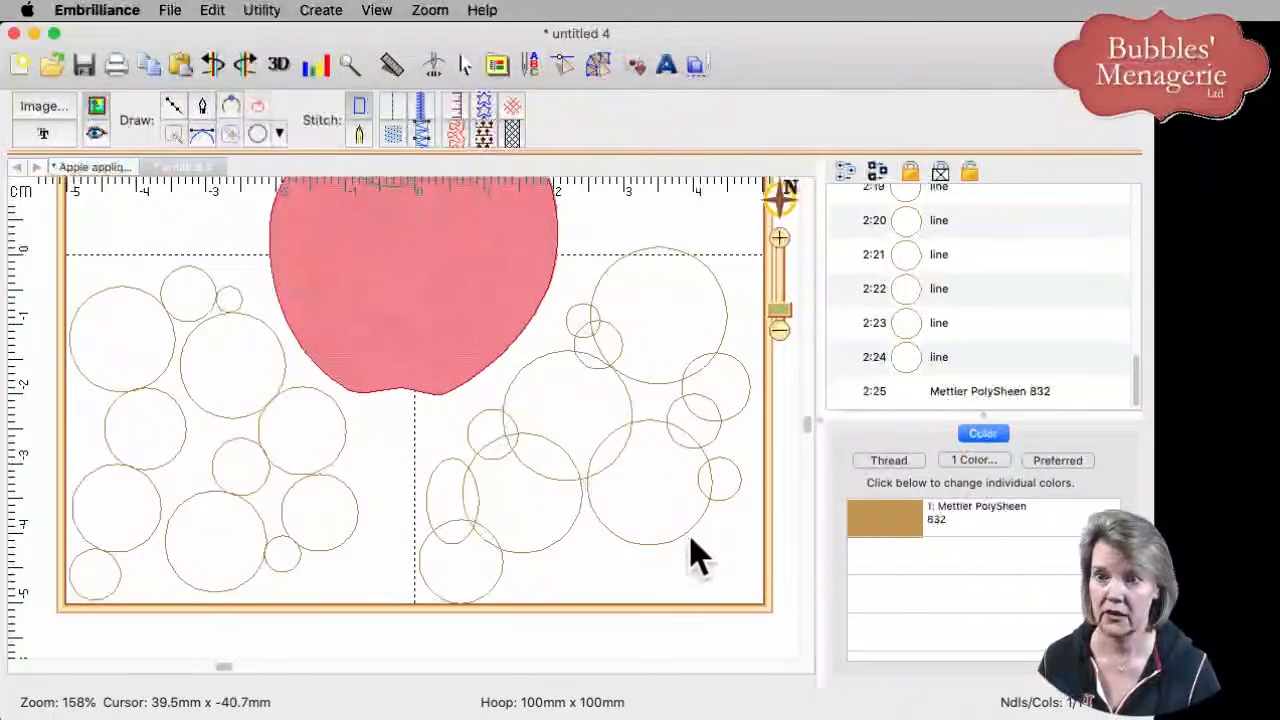
{"action": "left_click_drag", "start_coordinate": [727, 497], "coordinate": [760, 557]}
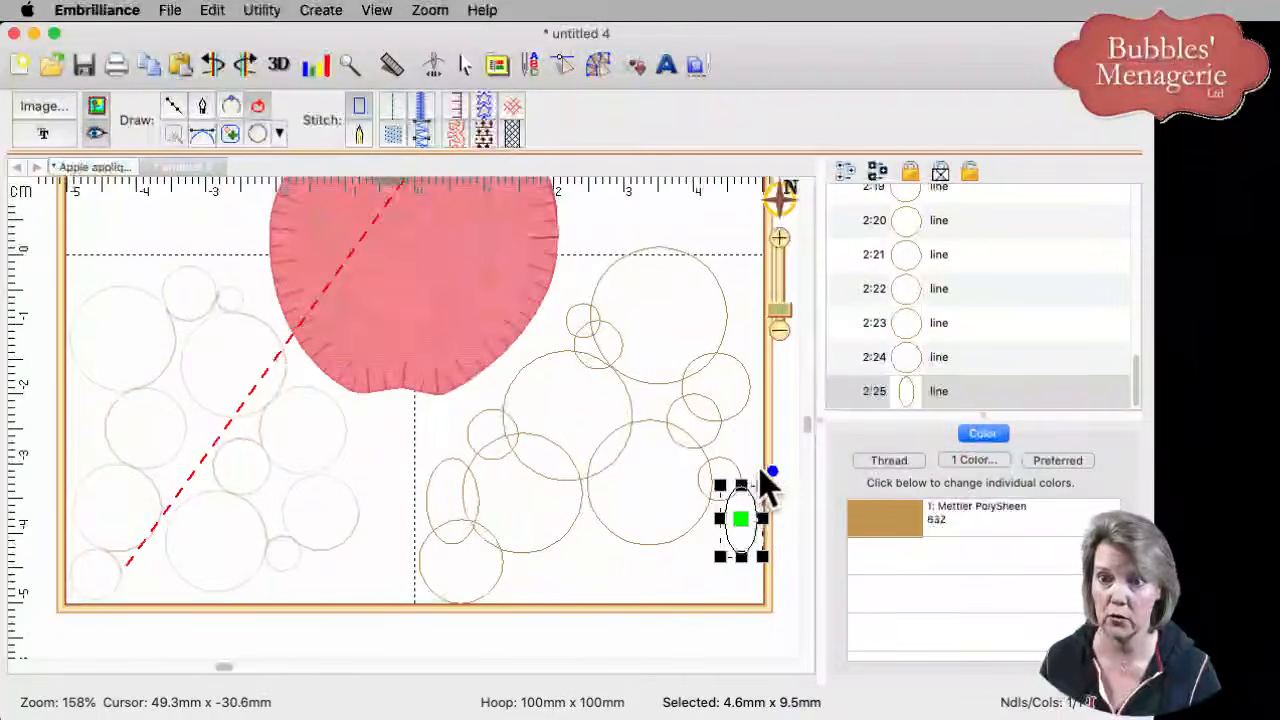
- Tilt the small oval into a slant and shift it slightly up and left
{"action": "mouse_move", "coordinate": [770, 468]}
{"action": "left_mouse_down"}
{"action": "mouse_move", "coordinate": [782, 492]}
{"action": "mouse_move", "coordinate": [749, 474]}
{"action": "left_mouse_up"}
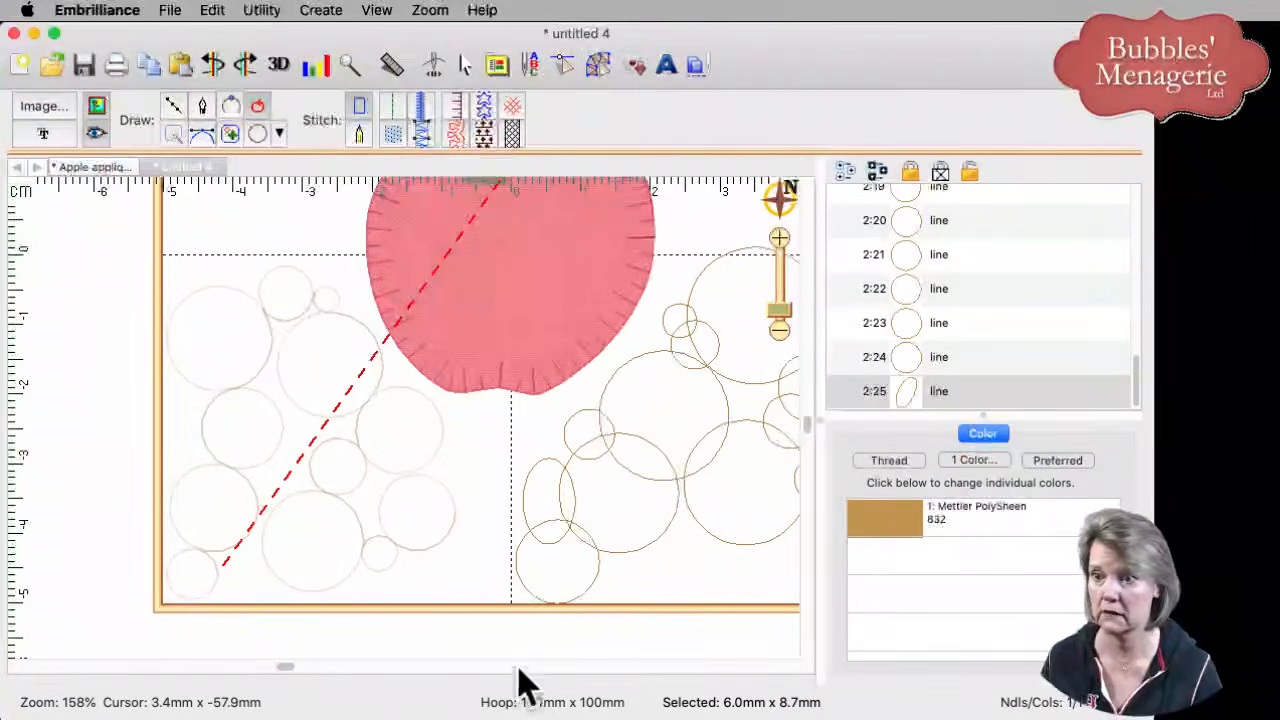
{"action": "left_click", "coordinate": [296, 670]}
{"action": "left_click_drag", "start_coordinate": [296, 670], "coordinate": [446, 670]}
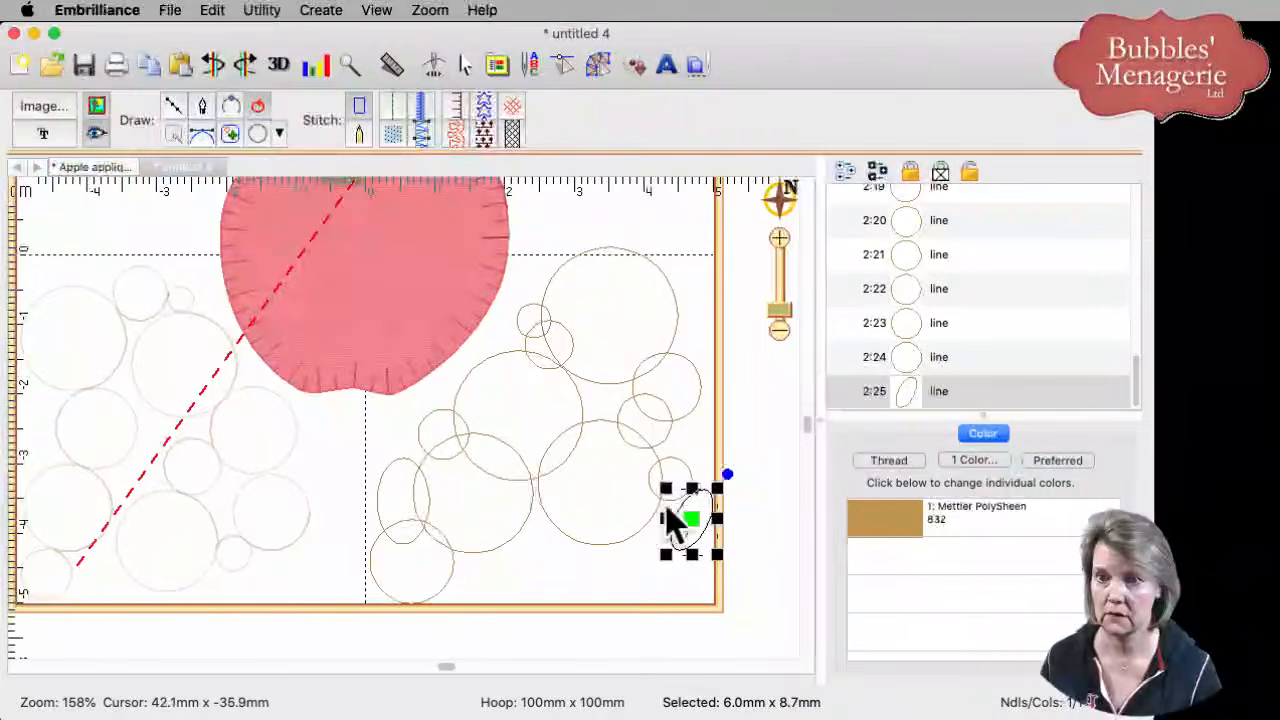
{"action": "left_click_drag", "start_coordinate": [690, 530], "coordinate": [677, 507]}
- Add a tiny circle and a 19.8mm x 14.0mm ellipse along the right cluster's bottom
{"action": "left_click", "coordinate": [260, 134]}
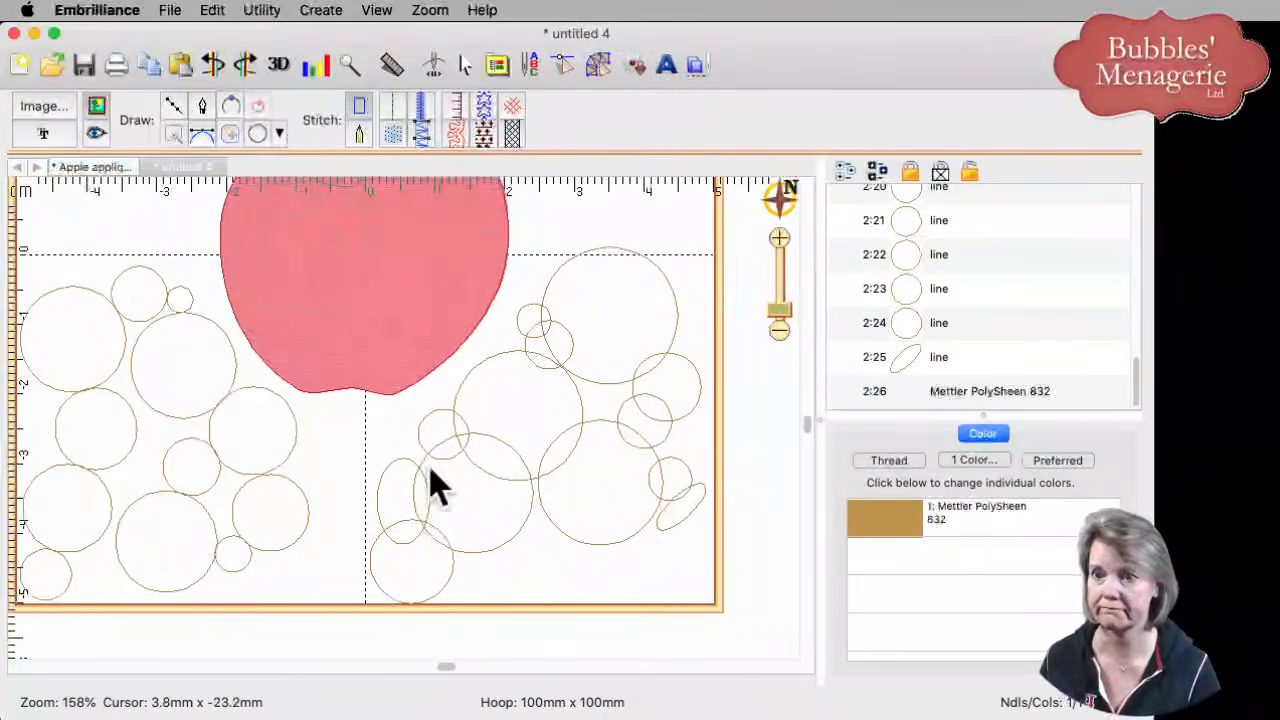
{"action": "left_click_drag", "start_coordinate": [671, 515], "coordinate": [706, 600]}
{"action": "left_click", "coordinate": [255, 136]}
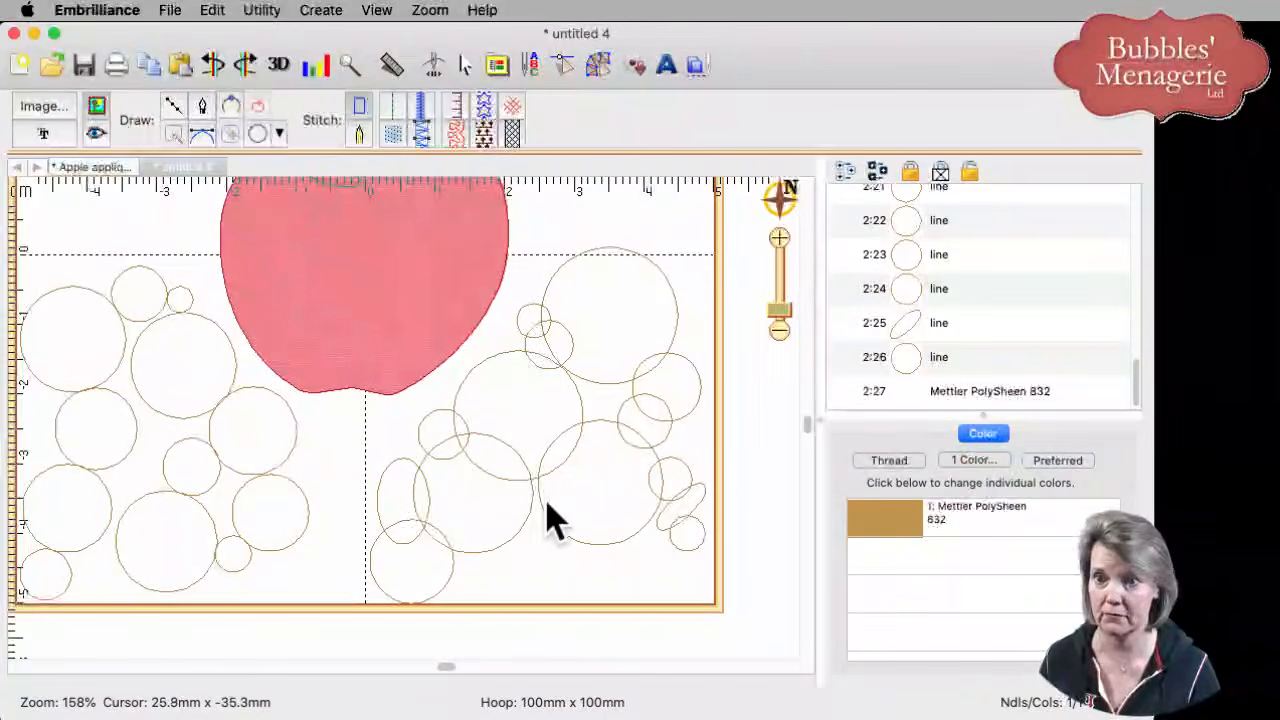
{"action": "mouse_move", "coordinate": [546, 505]}
{"action": "left_mouse_down"}
{"action": "mouse_move", "coordinate": [609, 586]}
{"action": "mouse_move", "coordinate": [689, 601]}
{"action": "left_mouse_up"}
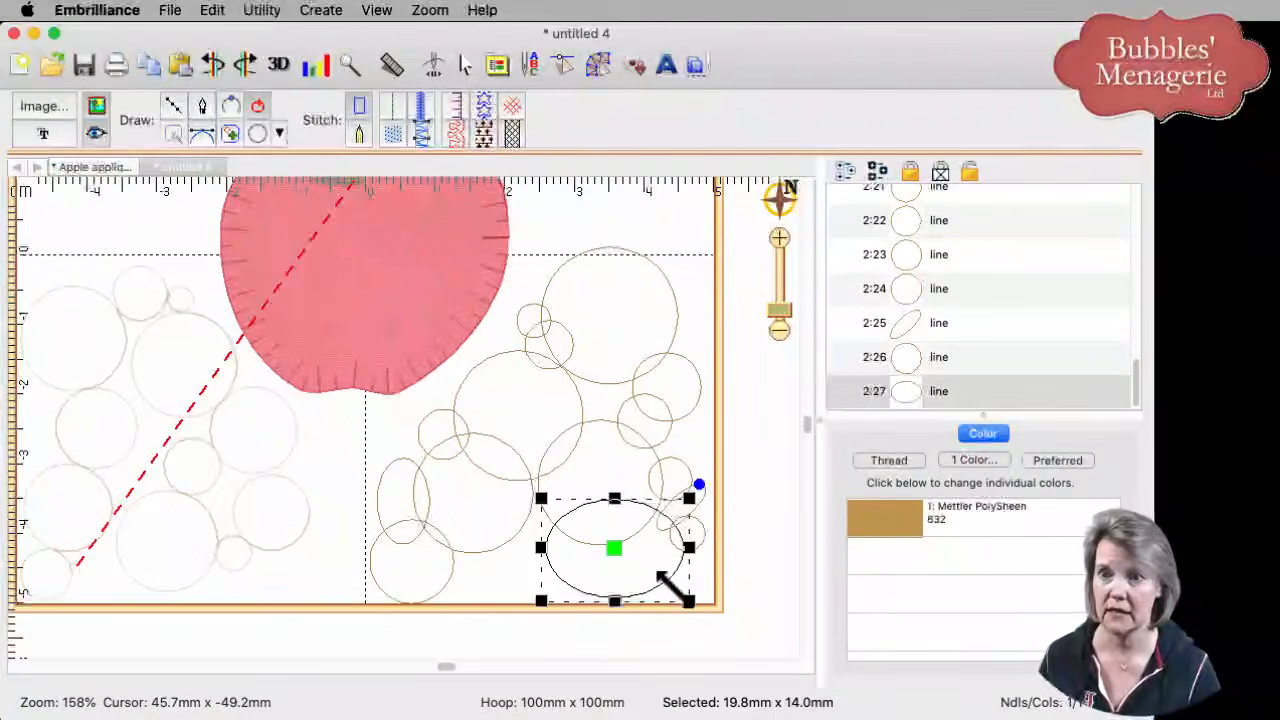
{"action": "left_click", "coordinate": [748, 583]}
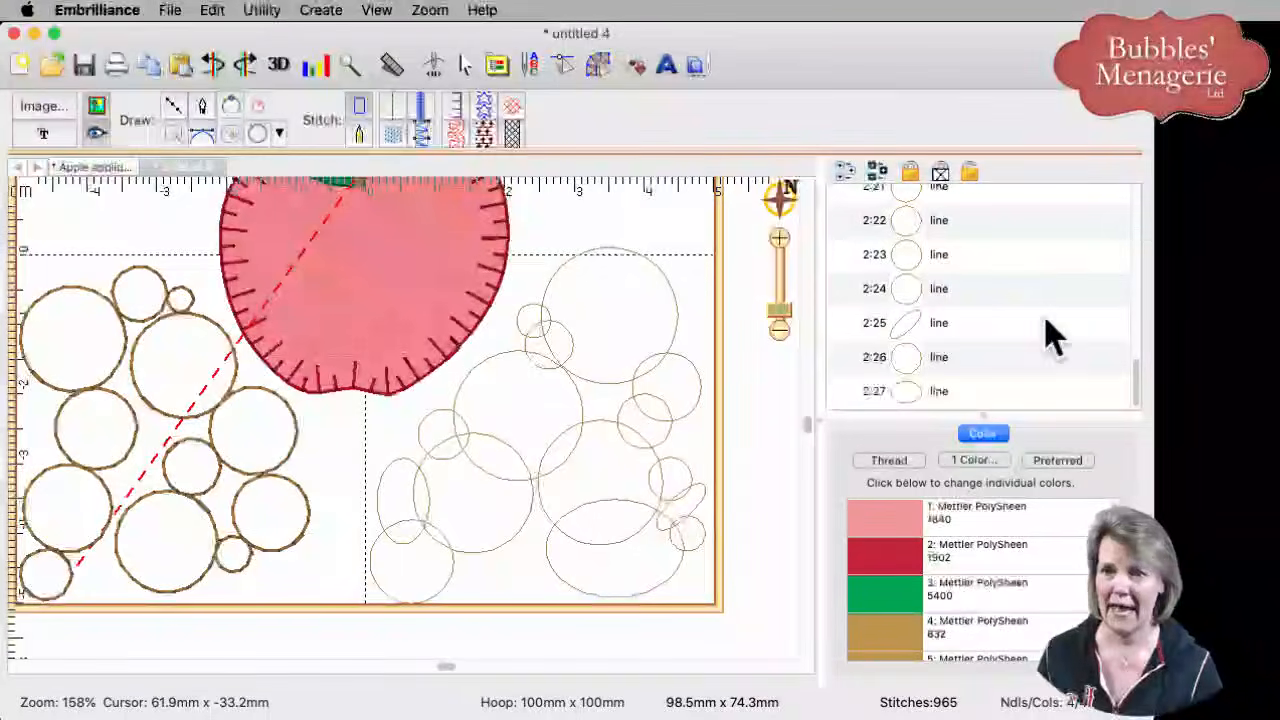
{"action": "left_click_drag", "start_coordinate": [1134, 378], "coordinate": [1137, 306]}
- Select right-cluster circles 2:13–2:27 and recolour them pink Mettler PolySheen 2550
{"action": "left_click", "coordinate": [990, 268]}
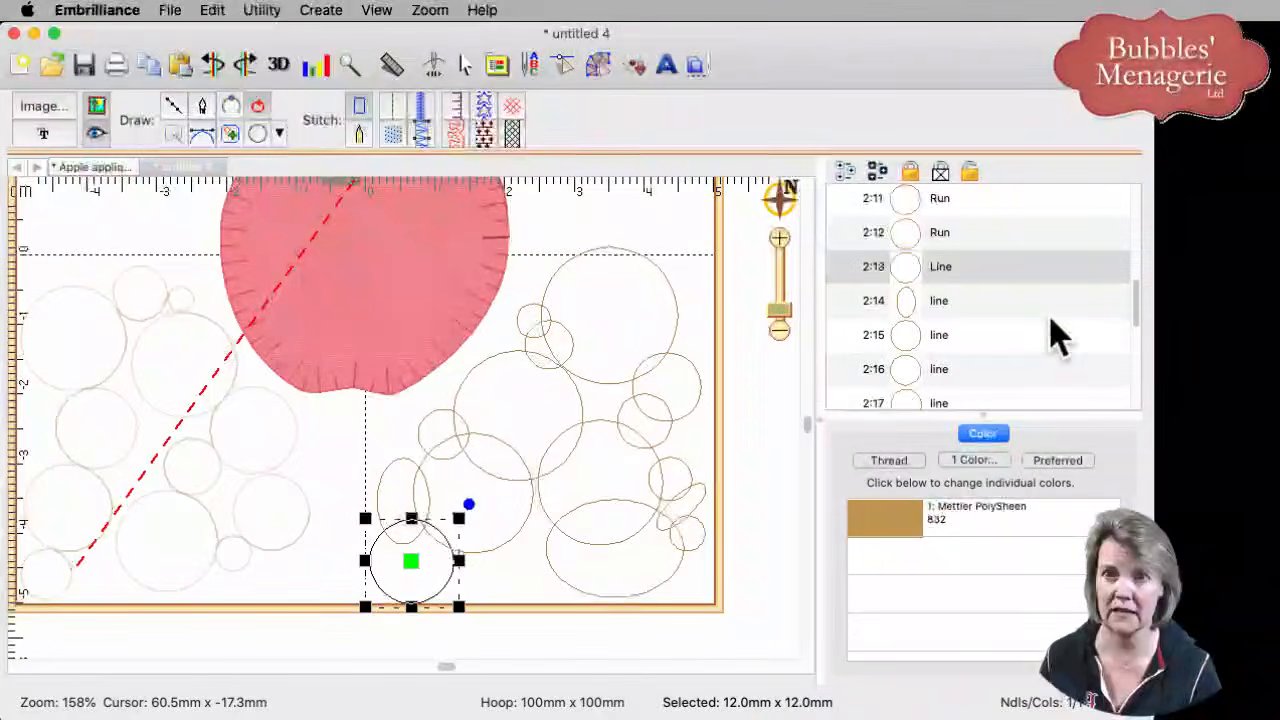
{"action": "scroll", "coordinate": [1133, 345], "scroll_direction": "down", "scroll_amount": 5}
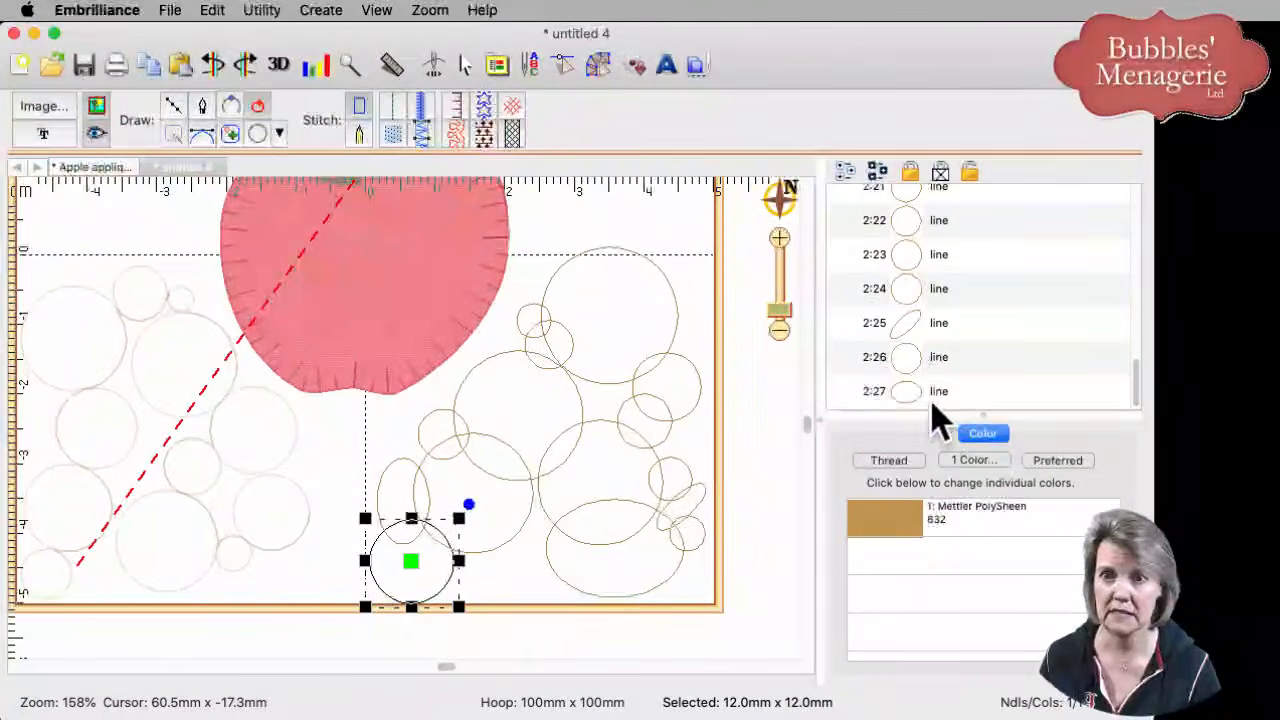
{"action": "left_click", "coordinate": [931, 398], "text": "shift"}
{"action": "left_click", "coordinate": [907, 530]}
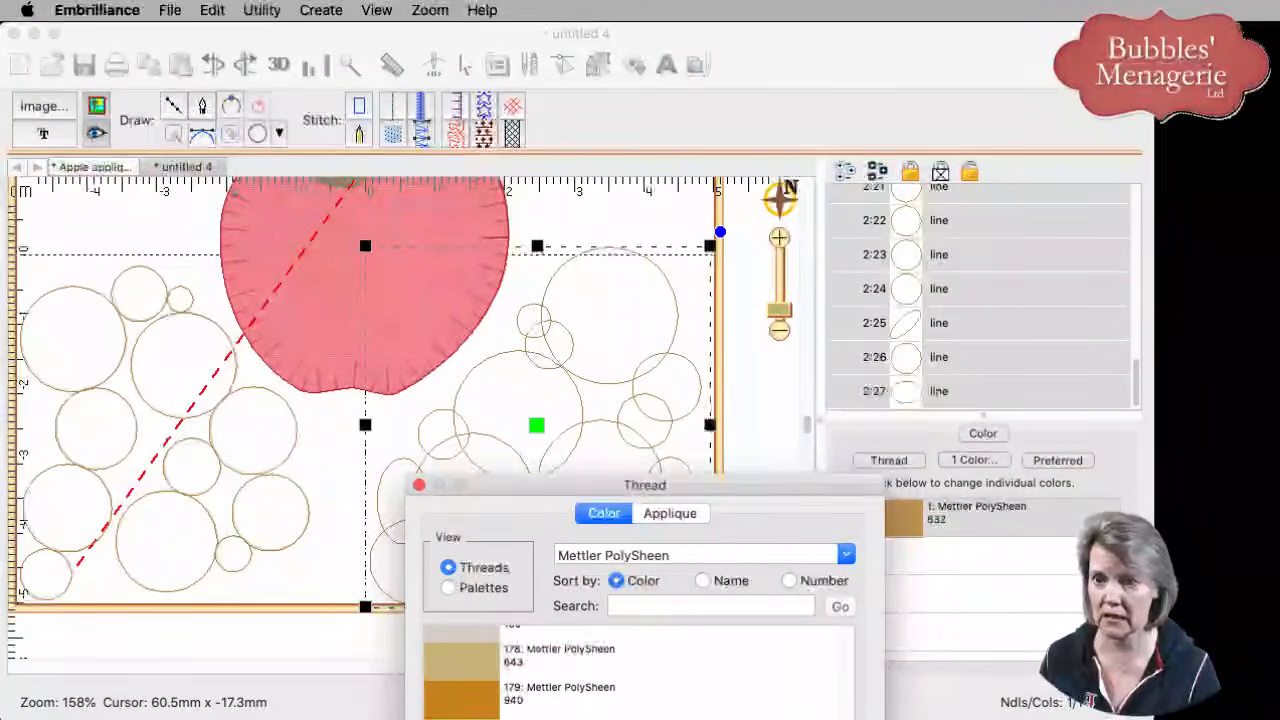
{"action": "left_click_drag", "start_coordinate": [738, 482], "coordinate": [748, 176]}
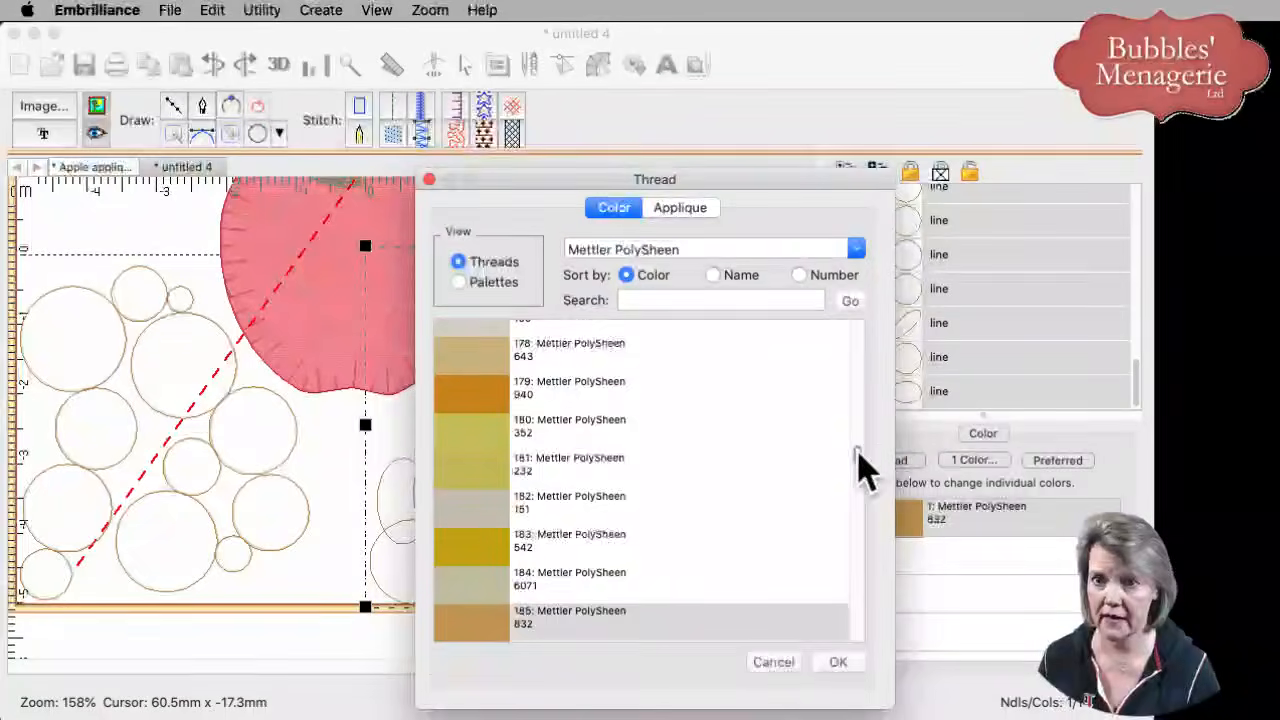
{"action": "left_click_drag", "start_coordinate": [855, 450], "coordinate": [853, 352]}
{"action": "left_click", "coordinate": [486, 400]}
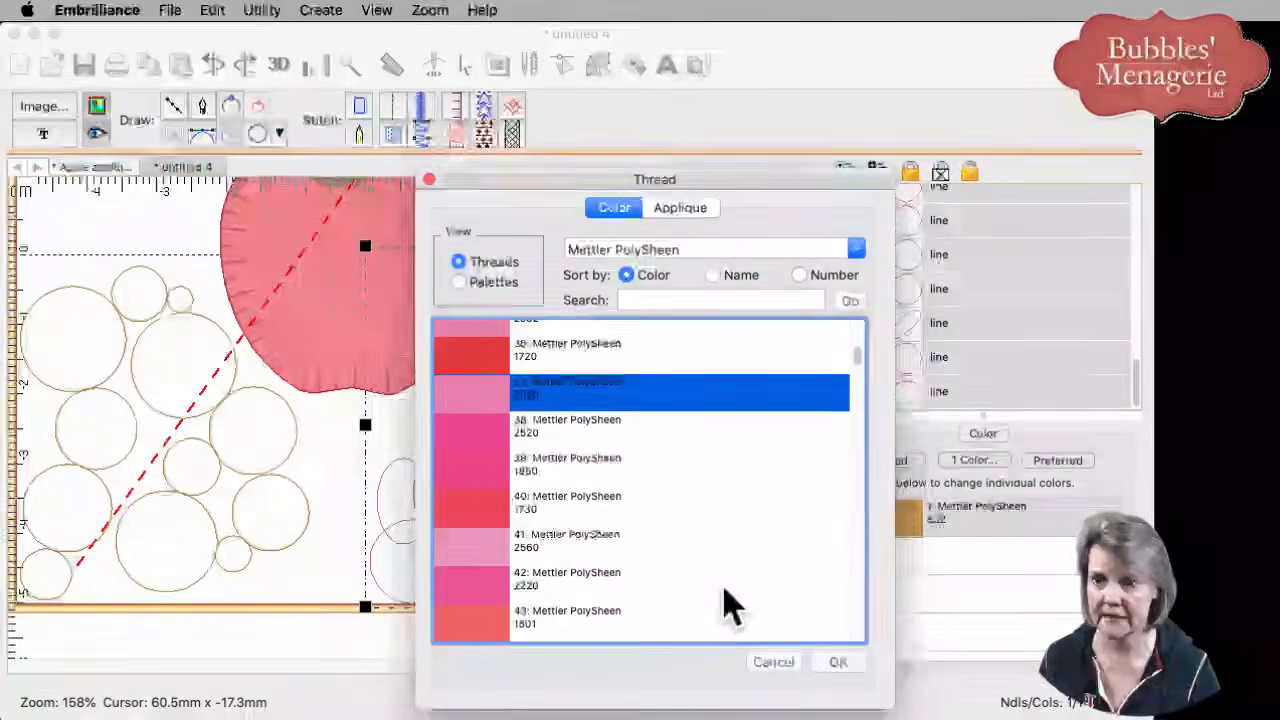
{"action": "left_click", "coordinate": [838, 662]}
- Convert the selected circles to run stitches and apply Auto Entry/Exit to the design
{"action": "left_click", "coordinate": [395, 108]}
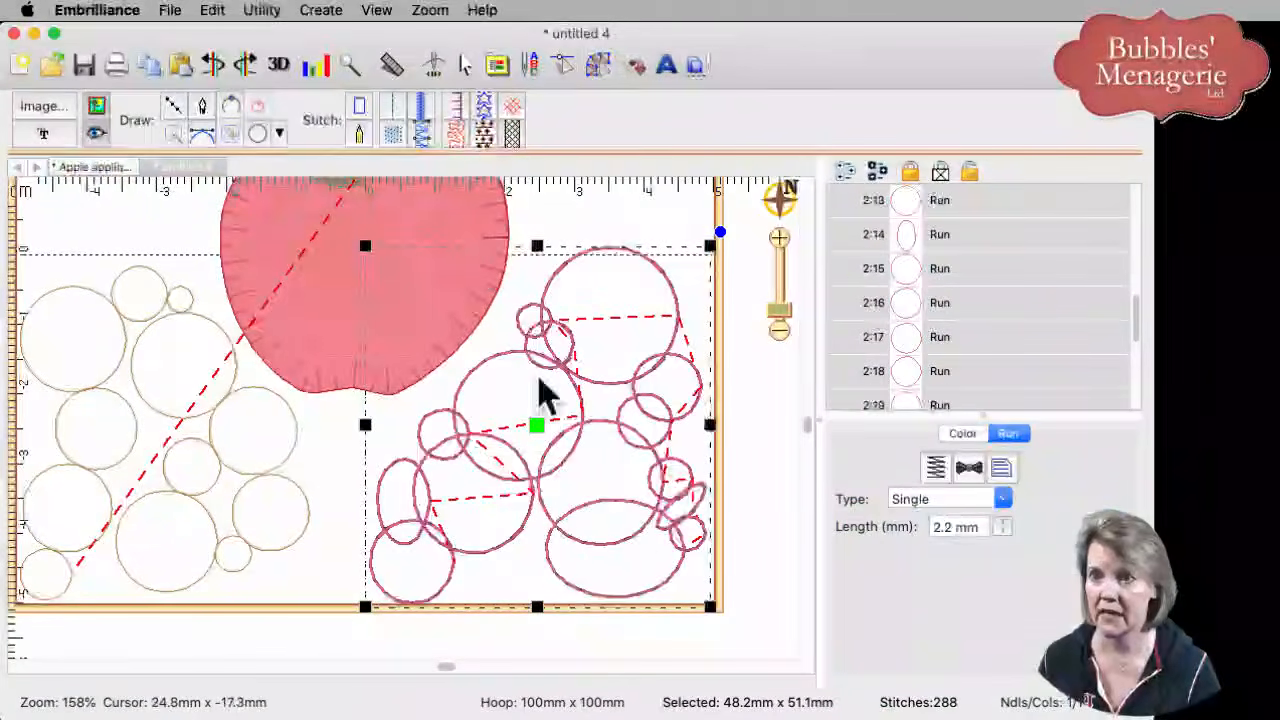
{"action": "left_click", "coordinate": [325, 12]}
{"action": "left_click", "coordinate": [358, 72]}
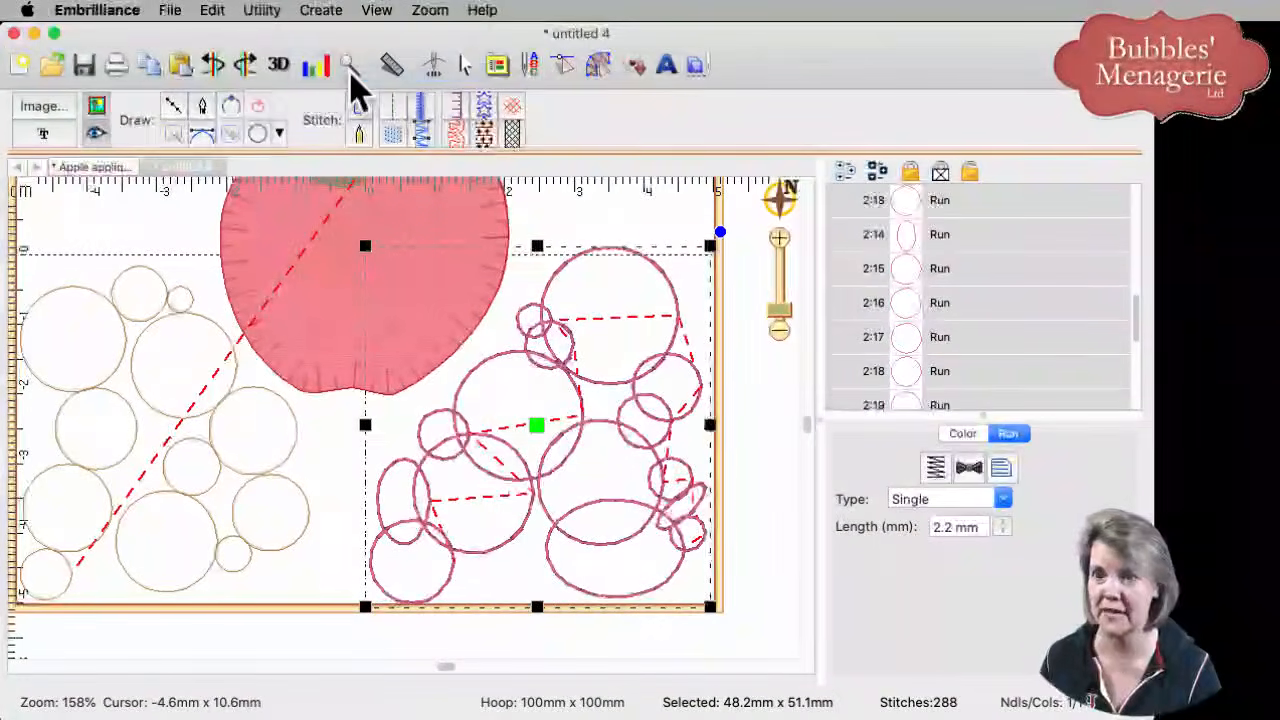